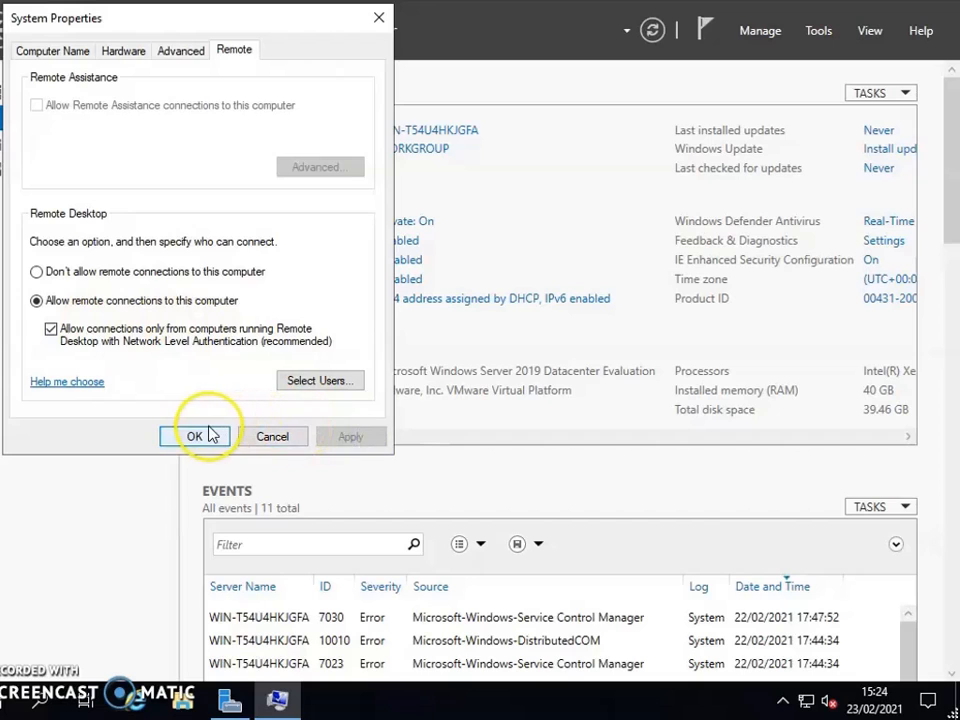
# Apply the Remote Desktop setting that allows remote connections only from computers with Network Level Authentication.
pyautogui.click(206, 435)
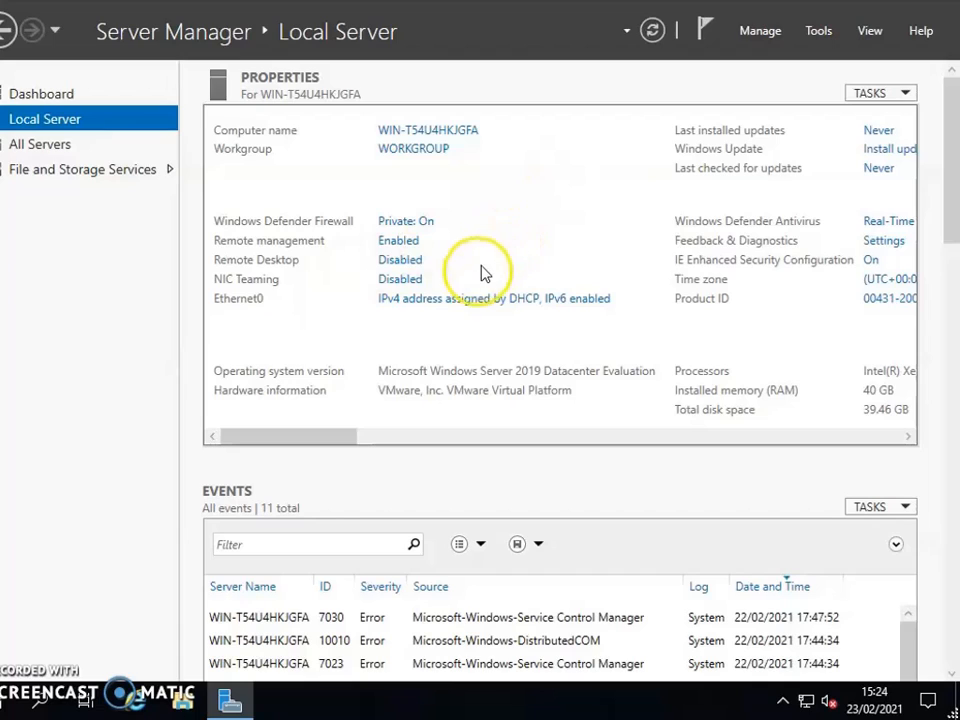
# Disable Internet Protocol Version 6 (TCP/IPv6) on the Ethernet0 adapter and open its Internet Protocol Version 4 properties.
pyautogui.click(442, 299)
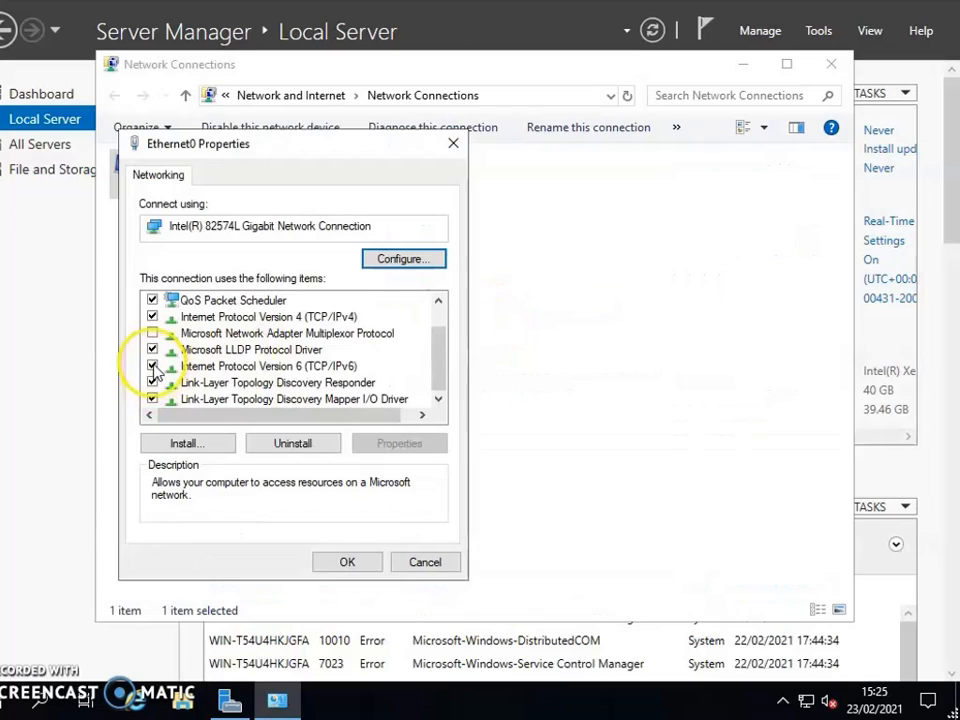
pyautogui.click(153, 366)
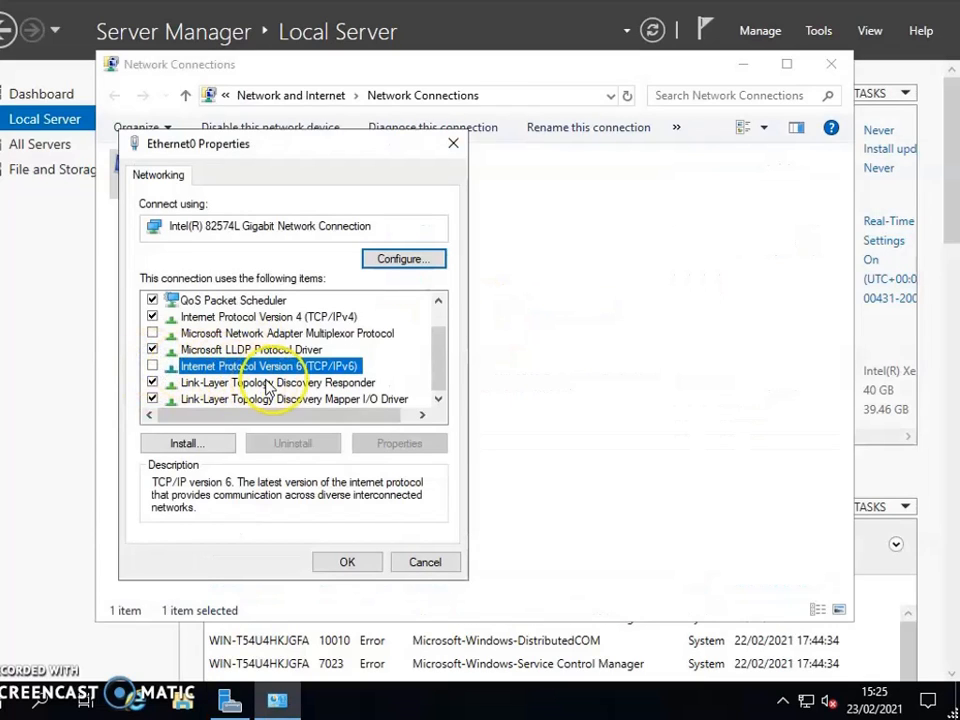
pyautogui.doubleClick(320, 317)
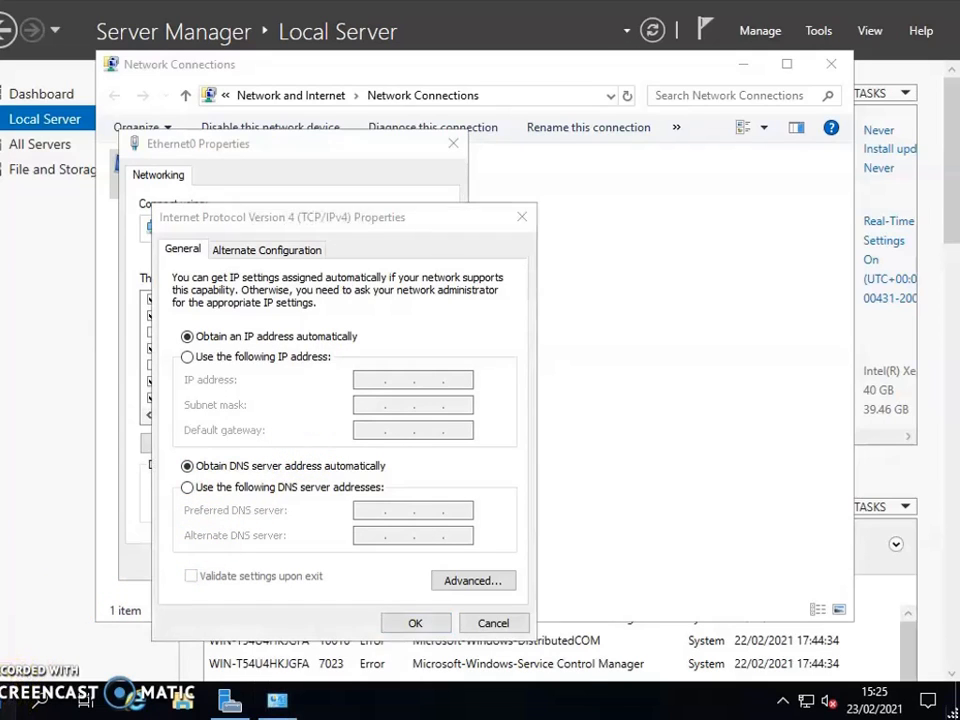
# Run ipconfig in Windows PowerShell, examine the adapter's IPv4 address, subnet mask and default gateway, and close PowerShell.
pyautogui.click(14, 700)
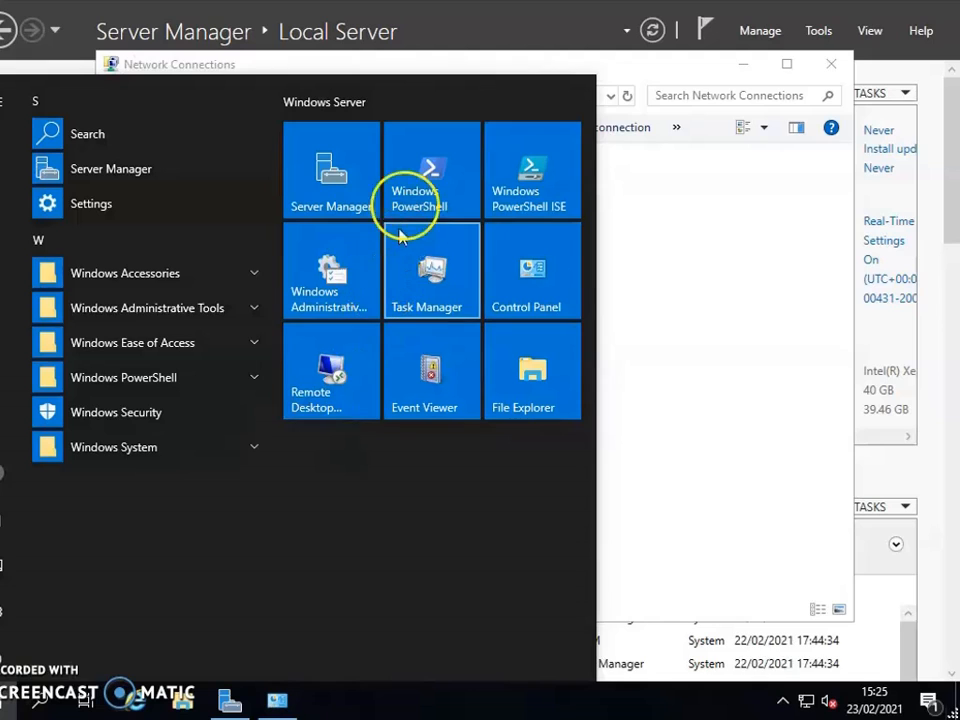
pyautogui.click(420, 162)
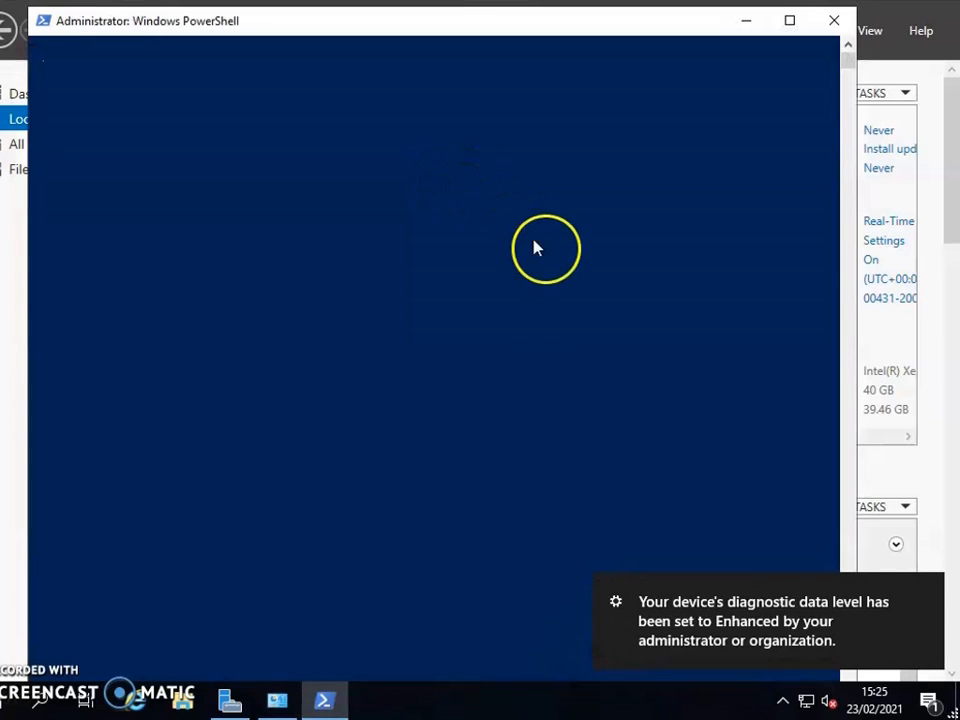
pyautogui.click(546, 258)
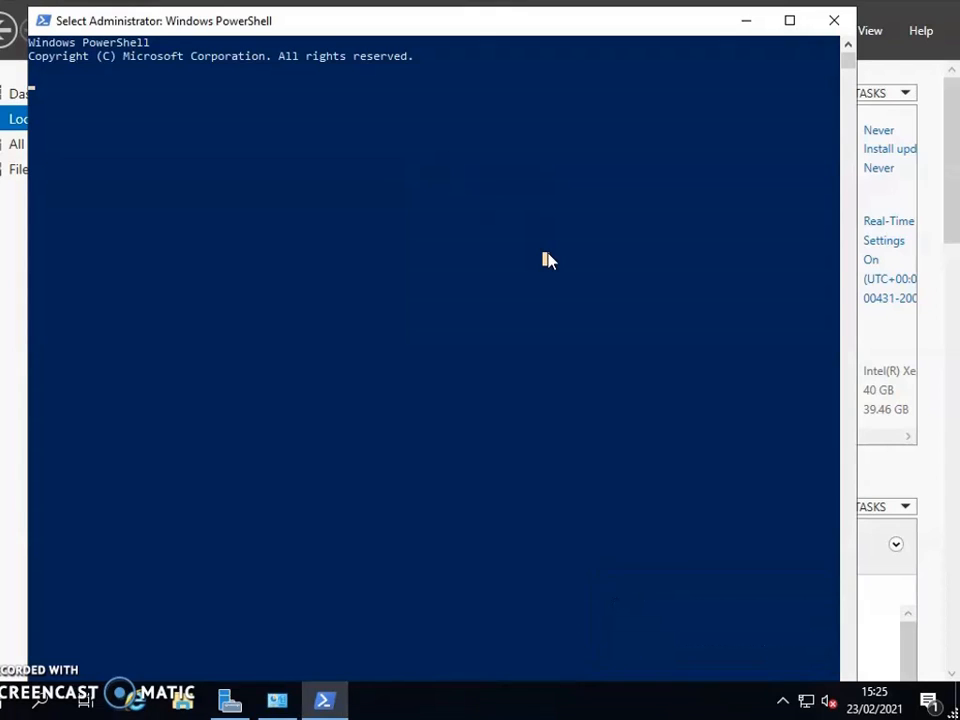
pyautogui.press('Return')
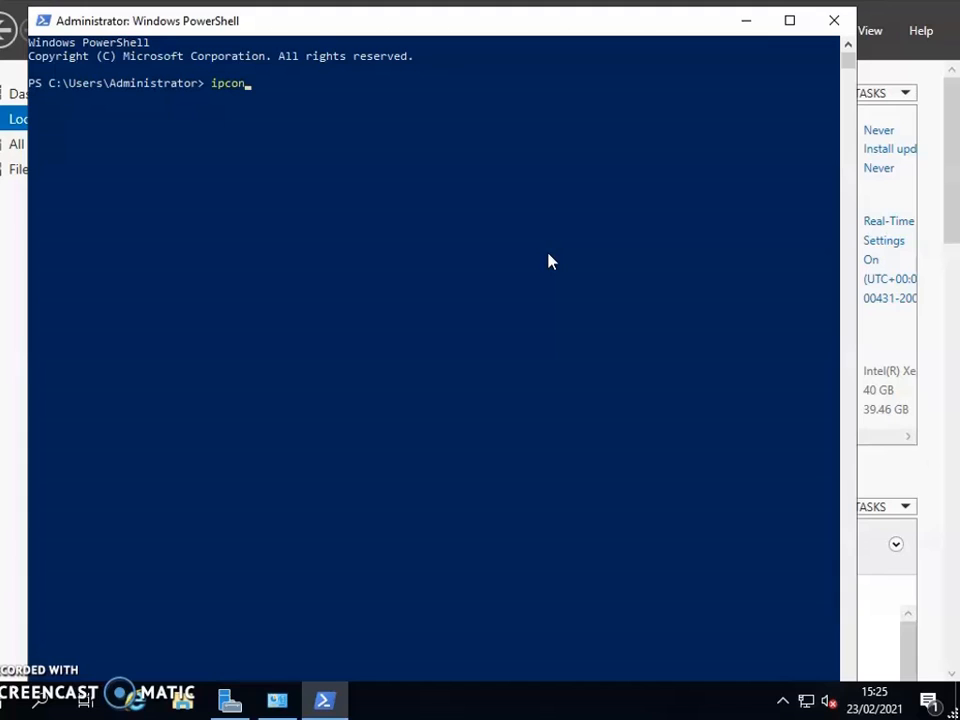
pyautogui.press('Return')
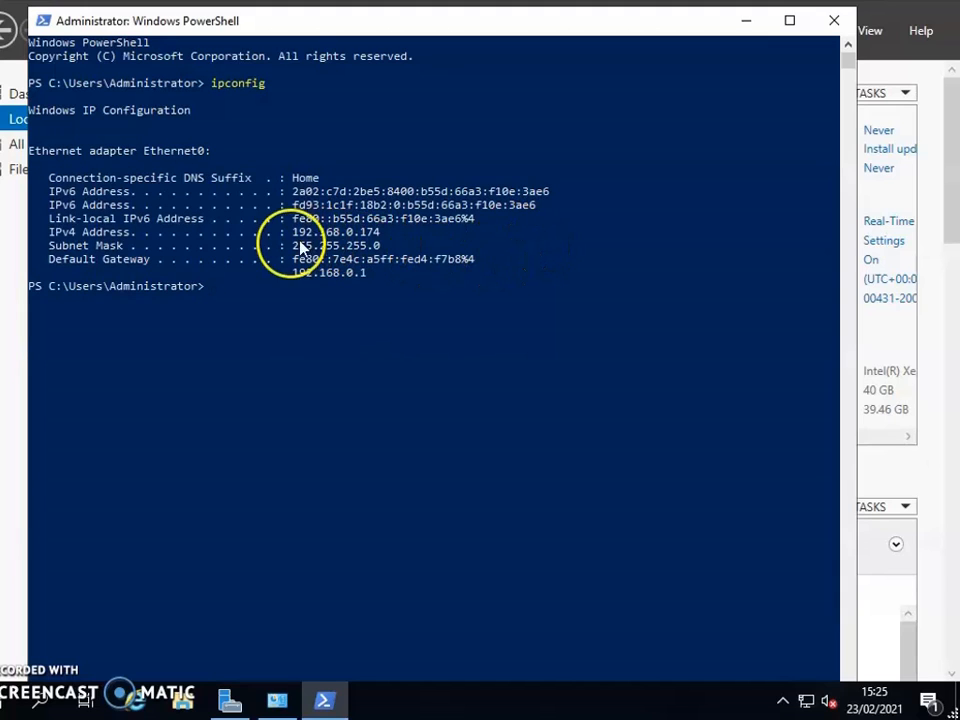
pyautogui.moveTo(291, 232); pyautogui.dragTo(395, 235)
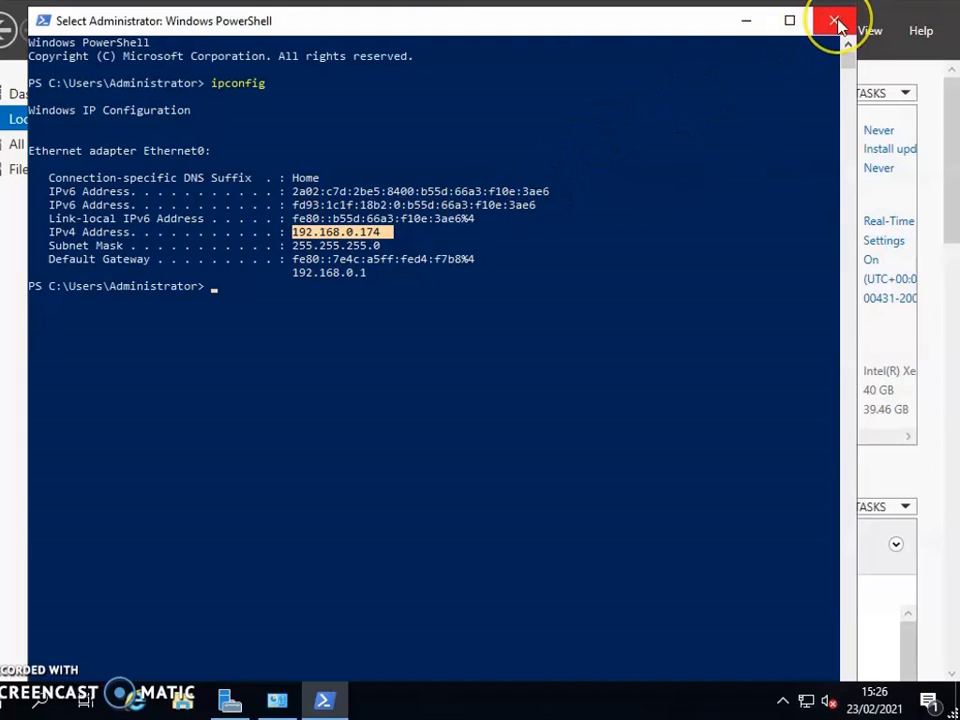
pyautogui.click(835, 22)
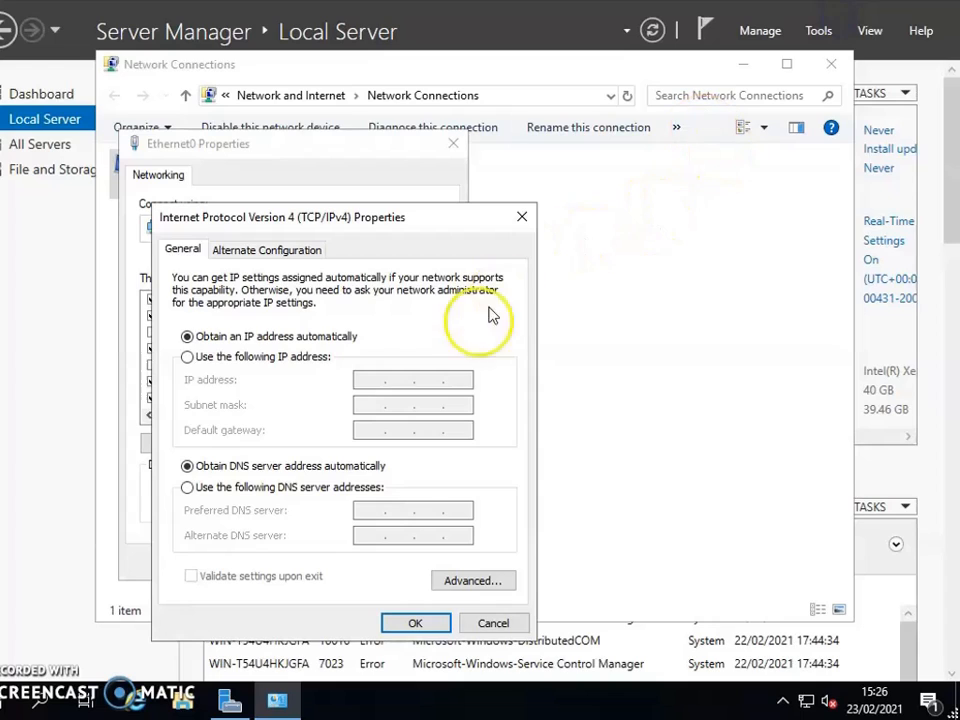
# Assign Ethernet0 the static IP address 192.168.0.174, subnet mask 255.255.255.0 and default gateway 192.168.0.1.
pyautogui.click(274, 357)
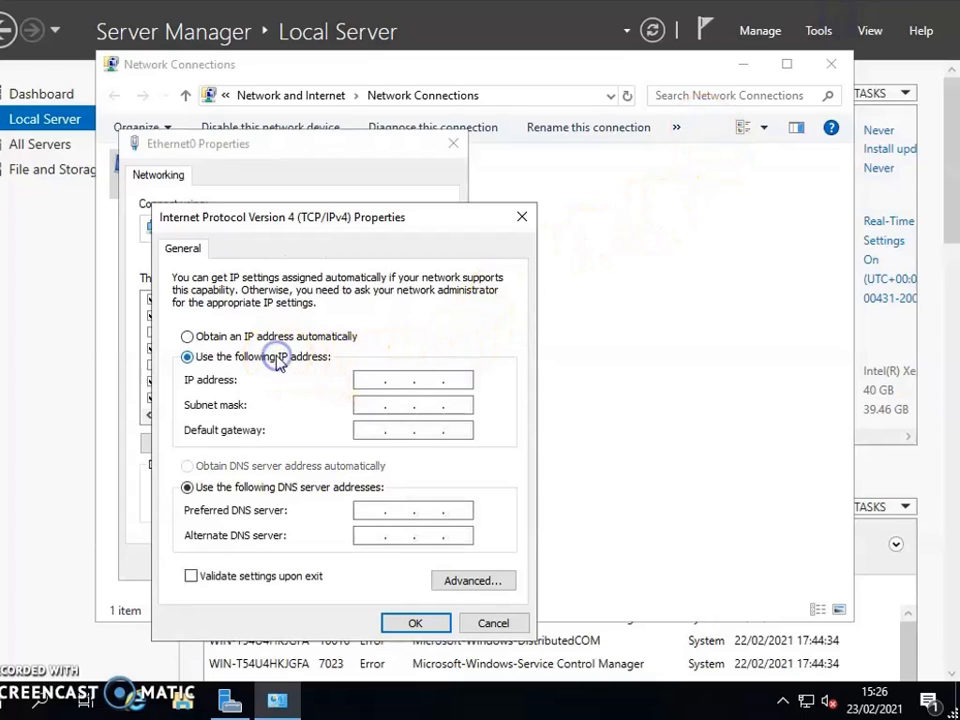
pyautogui.click(371, 378)
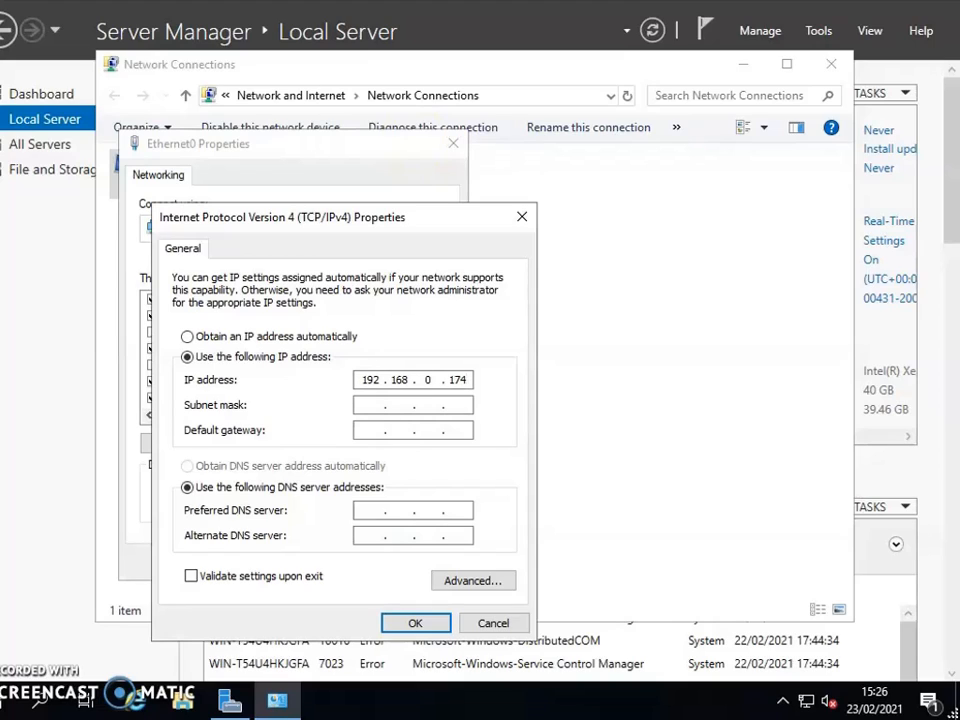
pyautogui.press('Tab')
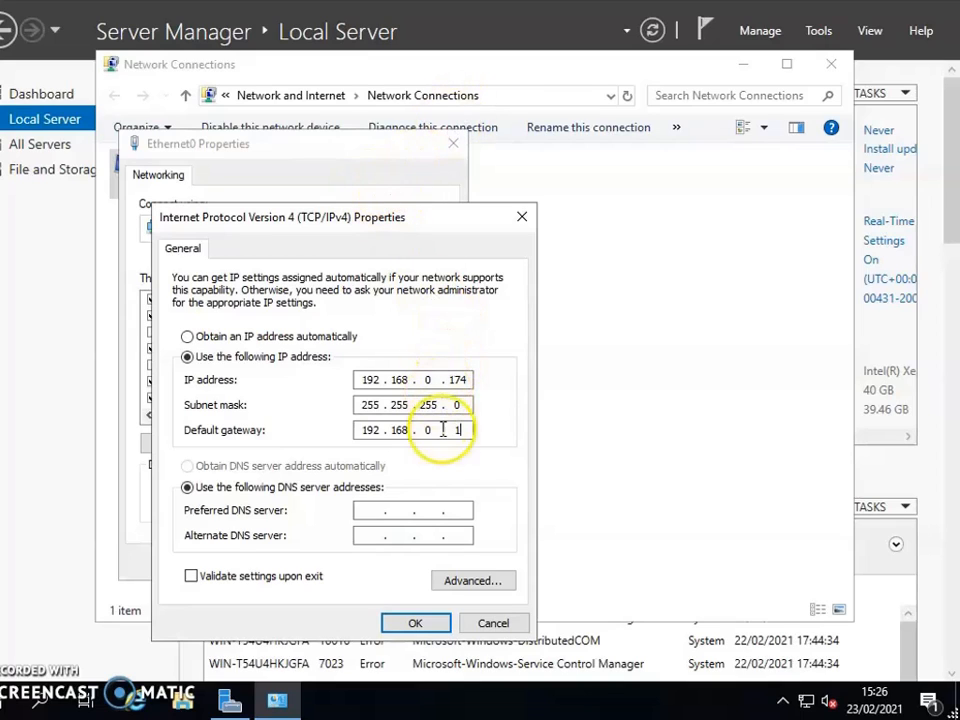
# Set the preferred DNS server to 8.8.8.8 and the alternate to 8.8.4.4, and apply the Ethernet0 settings.
pyautogui.click(368, 511)
pyautogui.write('8.8.8.8')
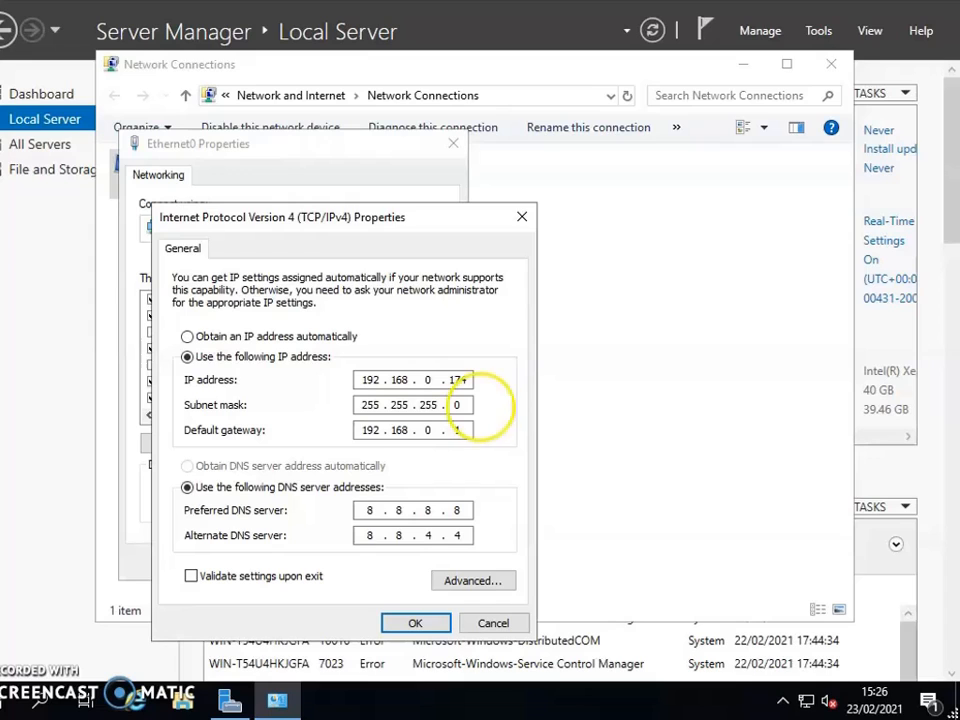
pyautogui.click(413, 623)
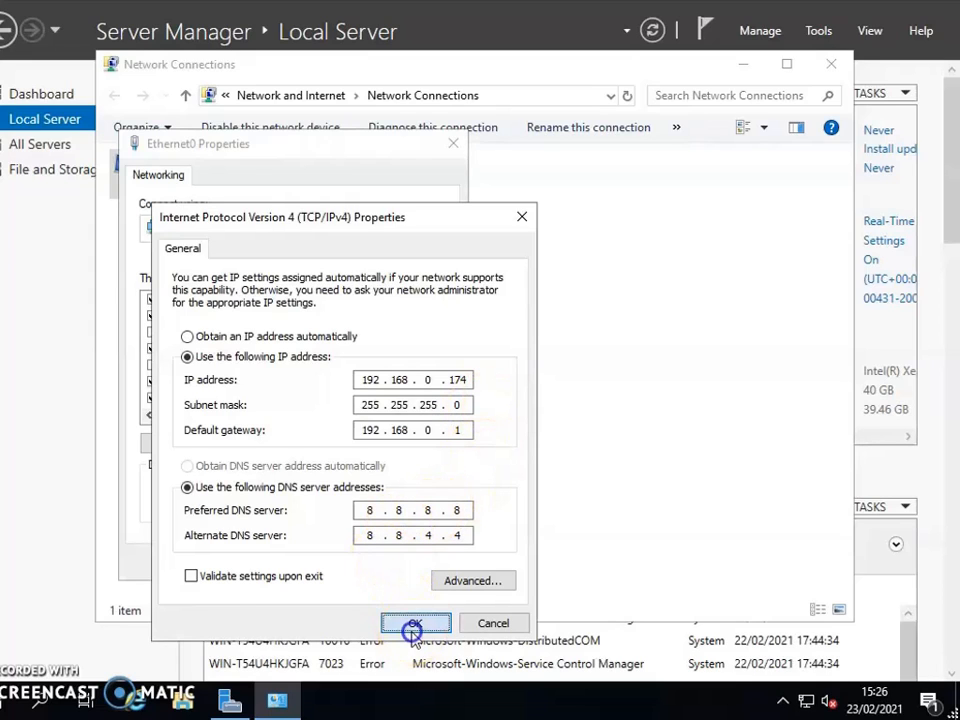
pyautogui.click(349, 562)
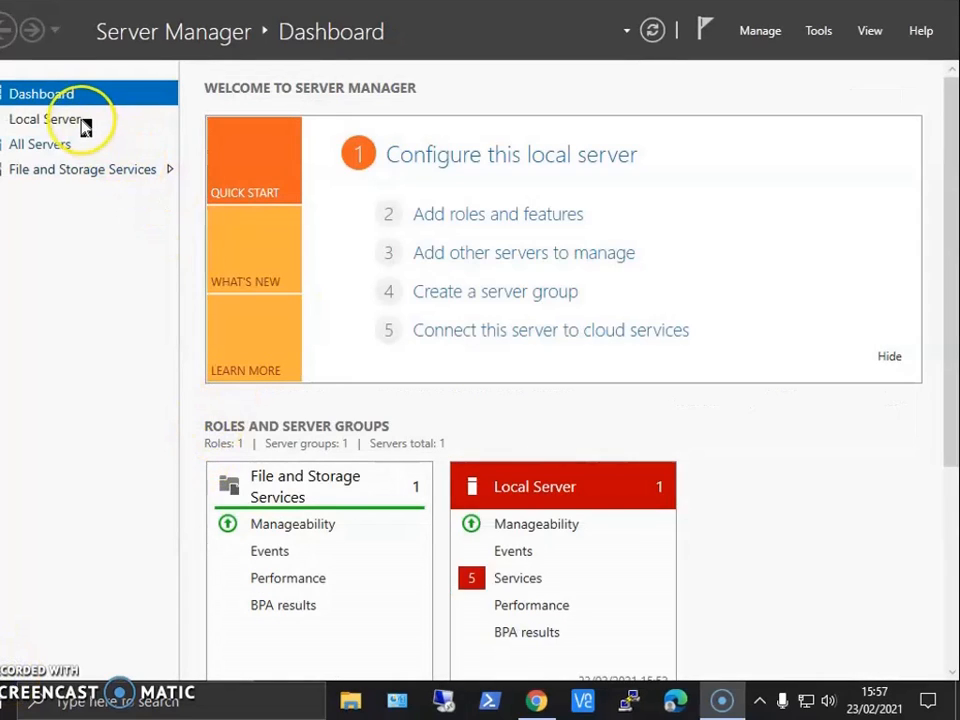
# Start adding roles and features from the local server, using a role-based or feature-based installation on the server vm2019.
pyautogui.click(48, 122)
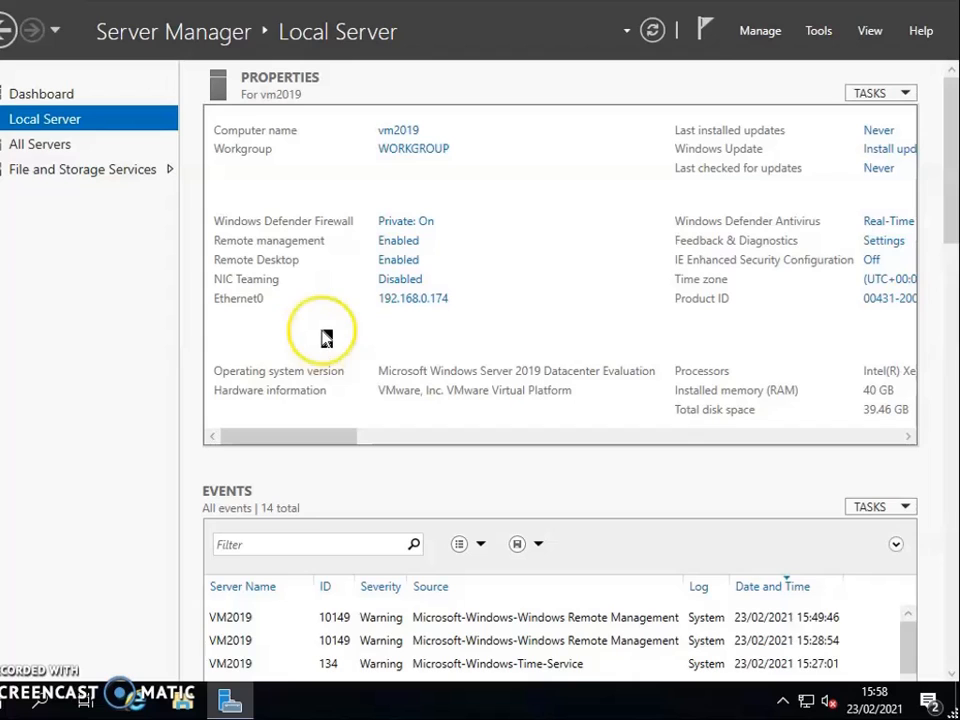
pyautogui.click(760, 32)
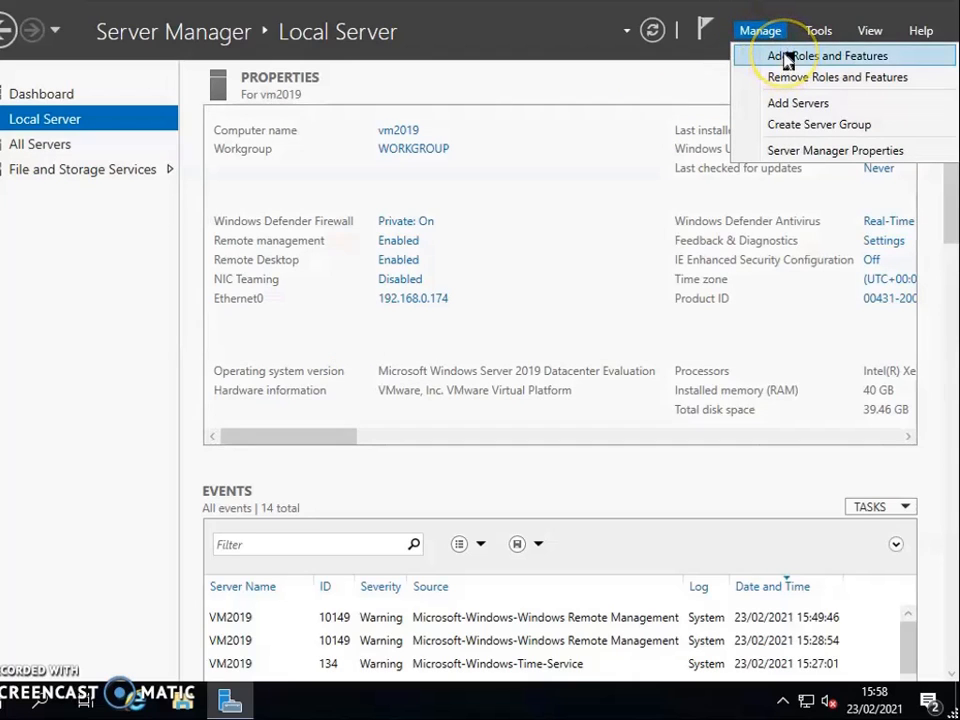
pyautogui.click(787, 58)
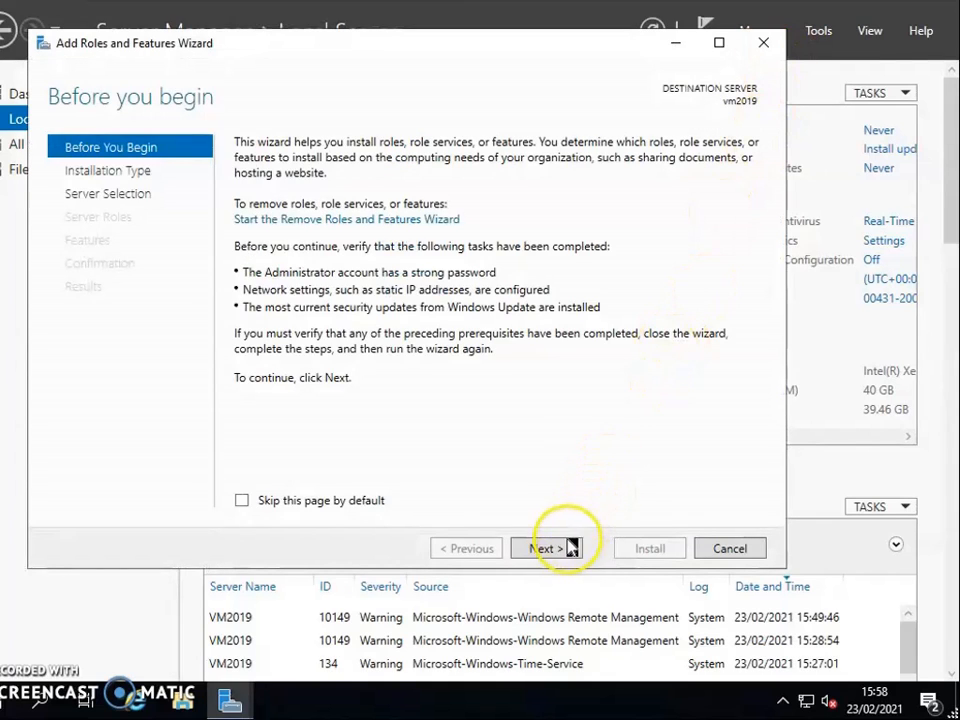
pyautogui.click(565, 549)
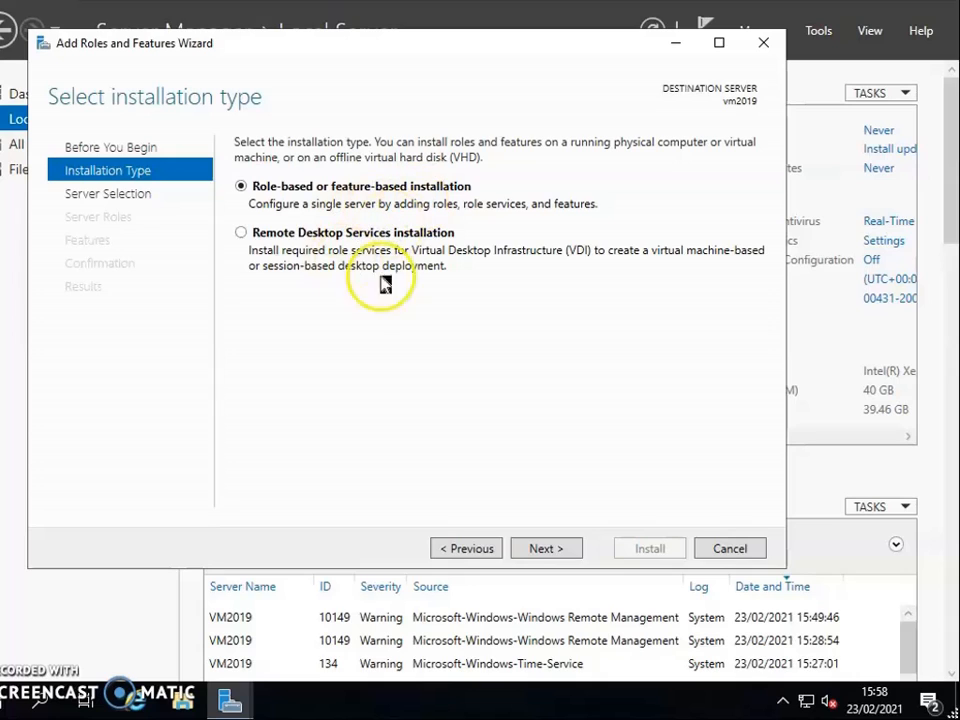
pyautogui.click(549, 549)
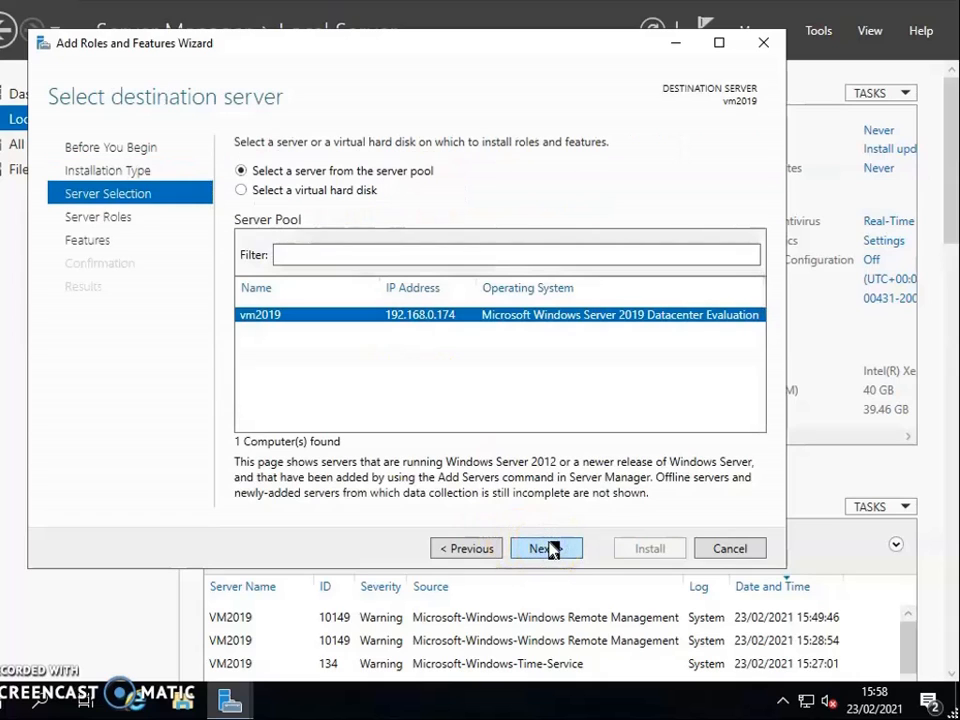
pyautogui.click(466, 556)
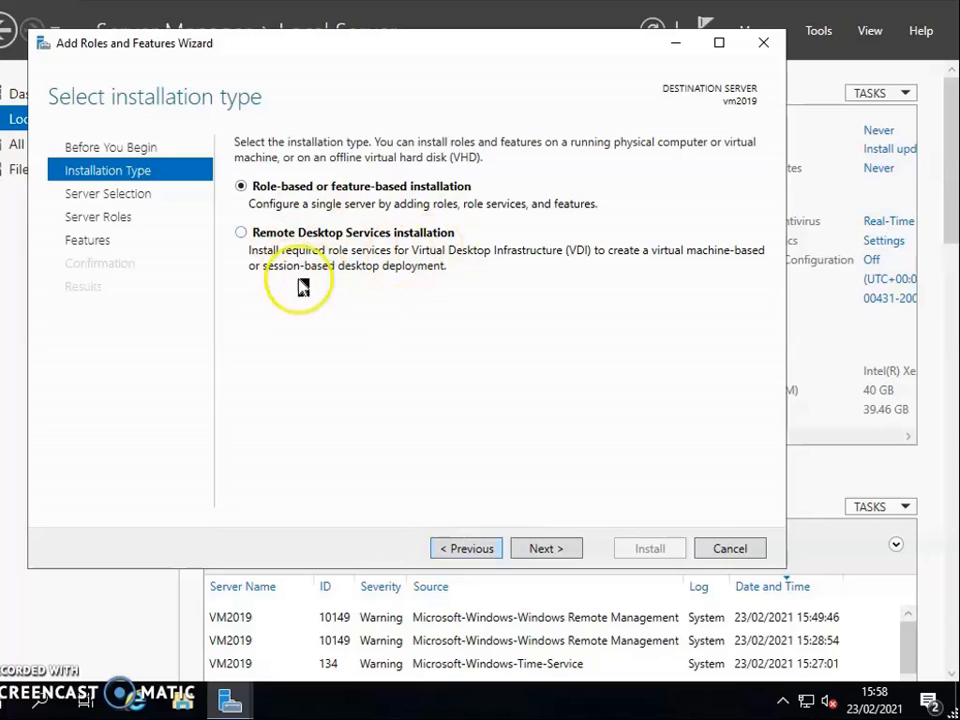
pyautogui.click(536, 549)
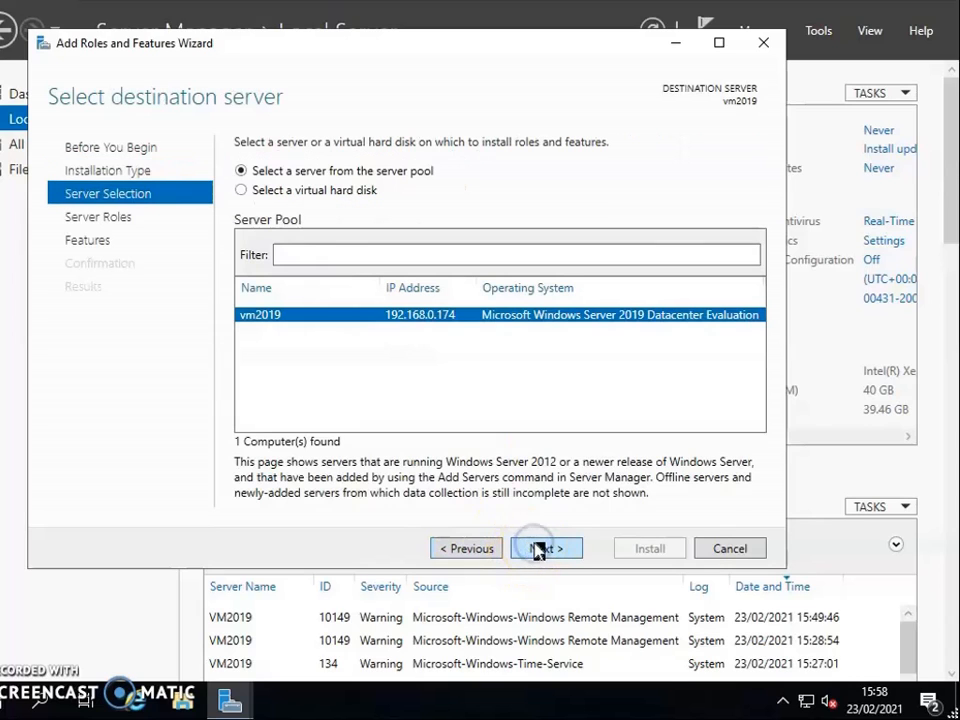
pyautogui.click(544, 552)
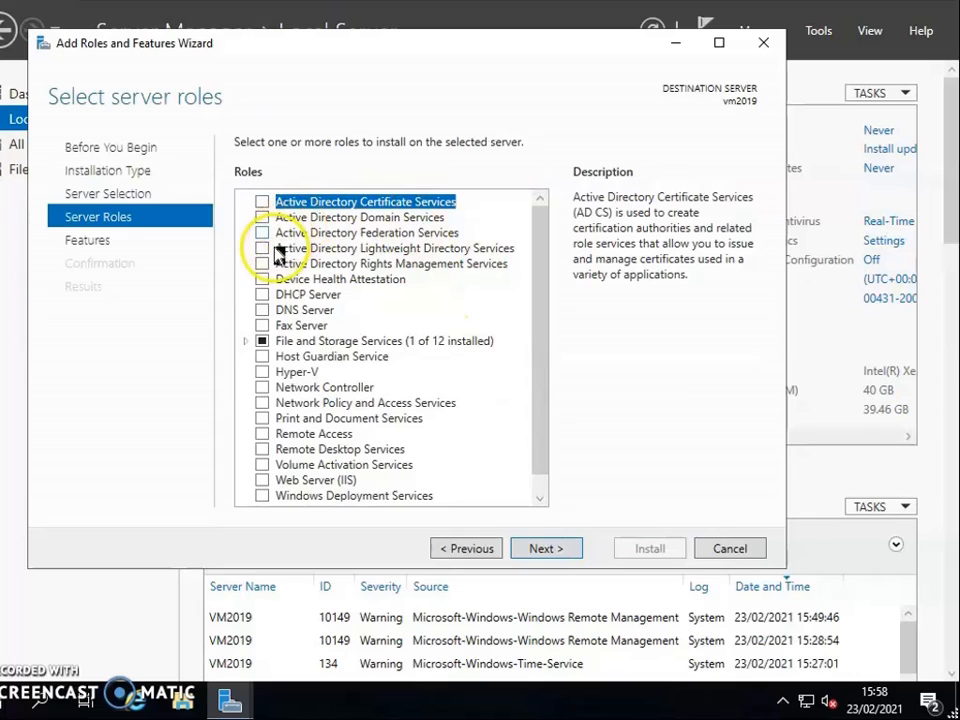
# Select the Active Directory Domain Services, DHCP Server and DNS Server roles, including the features each one requires.
pyautogui.click(265, 217)
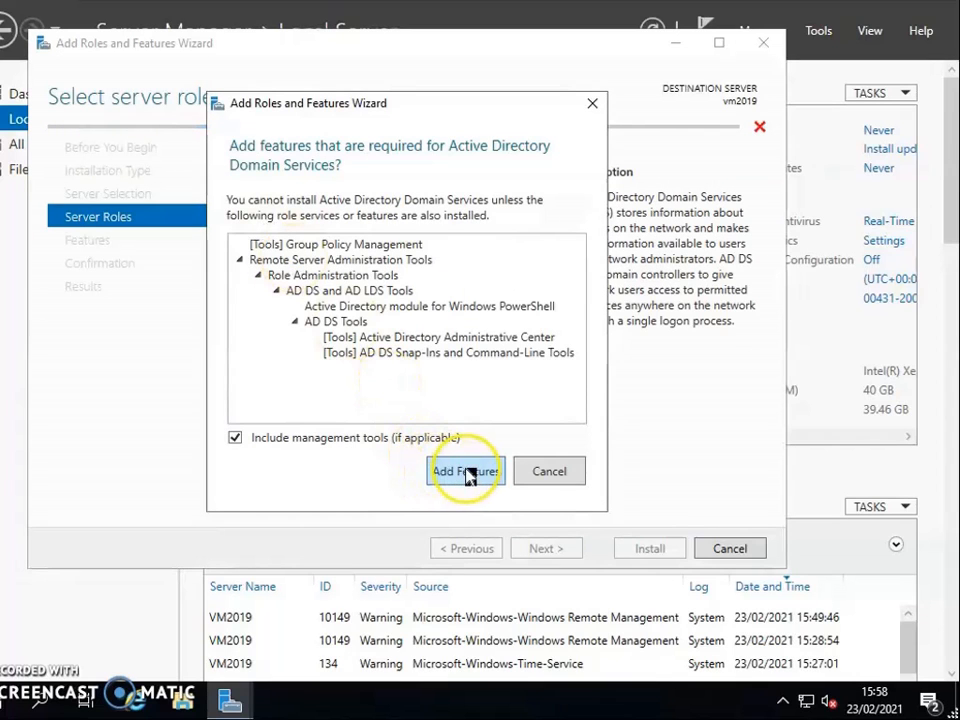
pyautogui.click(440, 467)
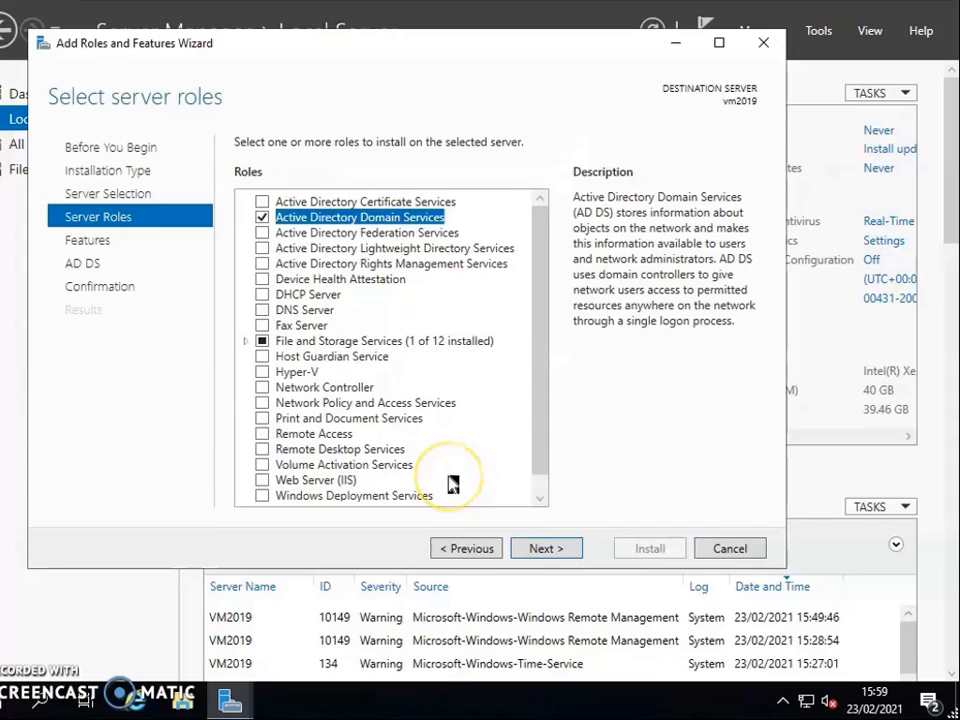
pyautogui.click(261, 295)
pyautogui.click(440, 463)
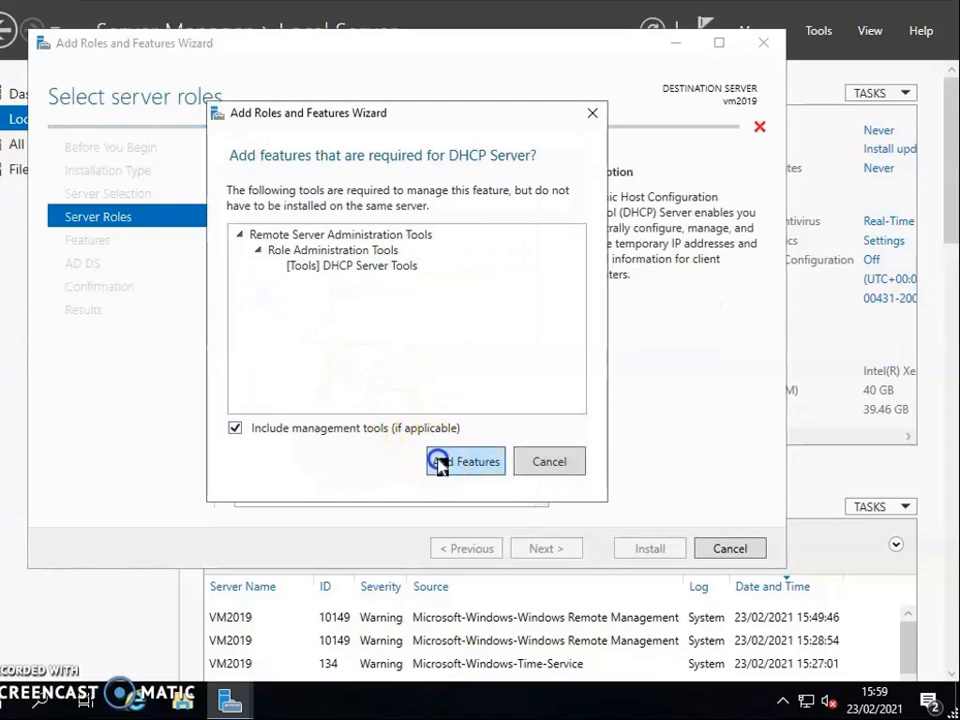
pyautogui.click(261, 310)
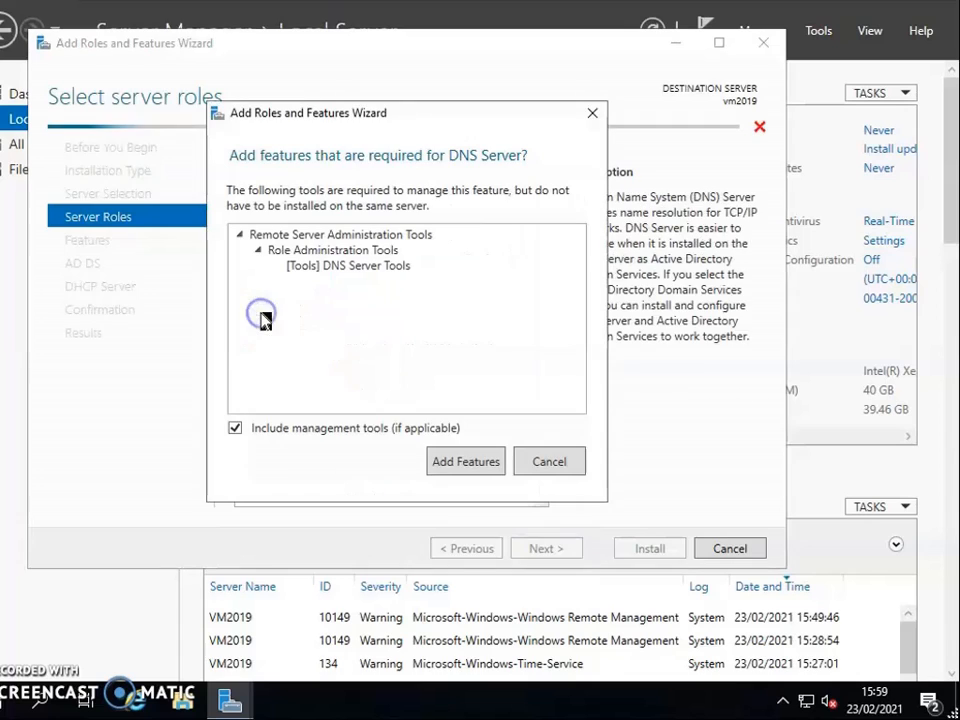
pyautogui.click(457, 461)
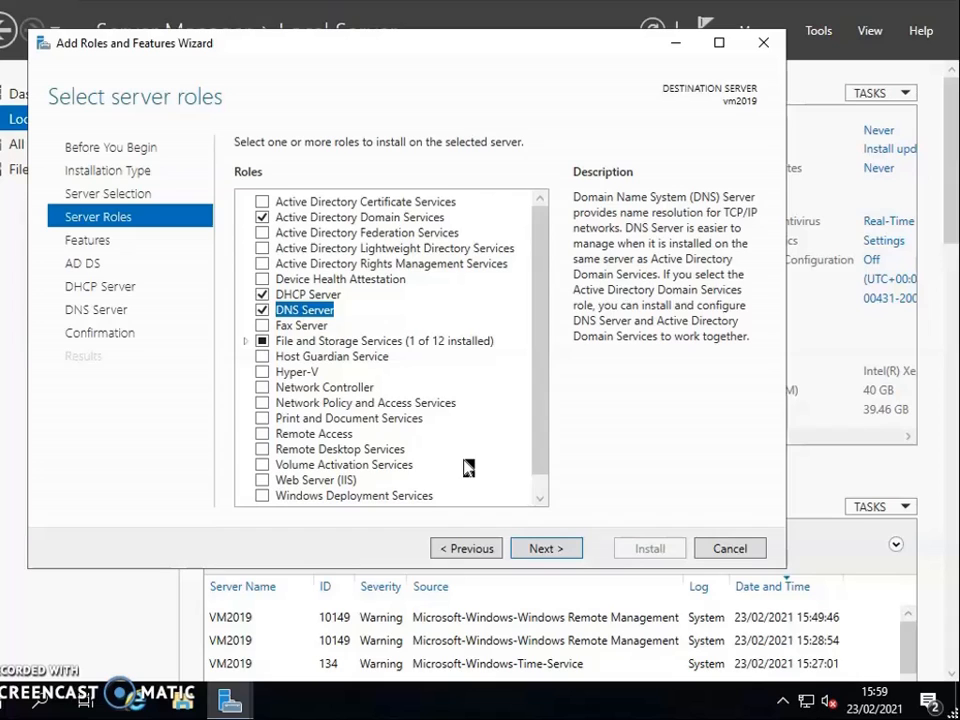
pyautogui.click(472, 457)
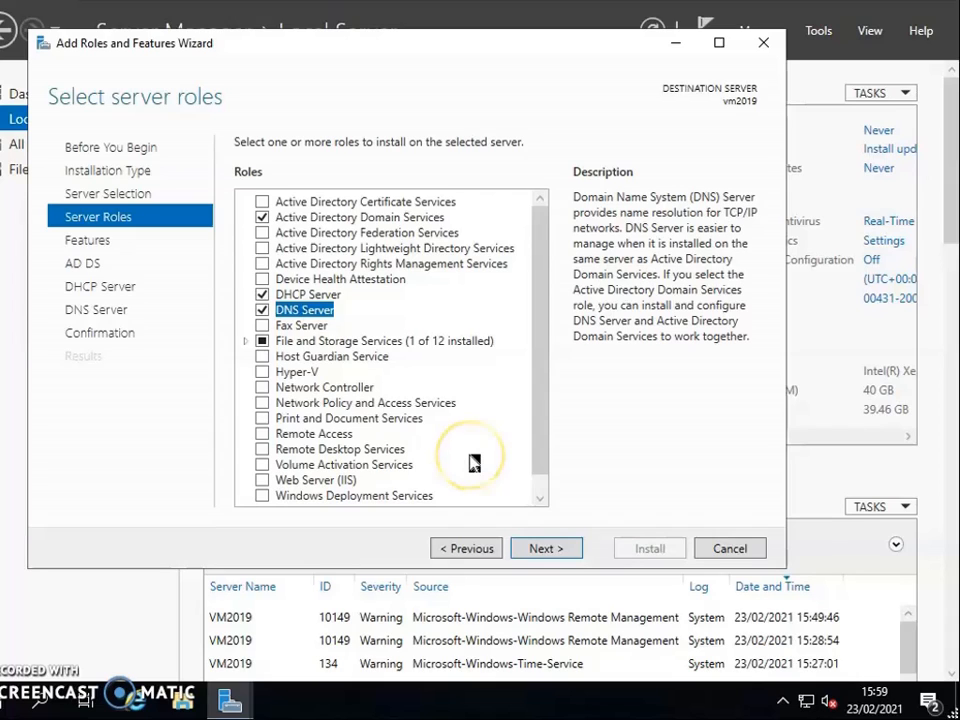
# Keep the preselected features and proceed past the AD DS, DHCP Server and DNS Server pages to the installation confirmation.
pyautogui.click(560, 549)
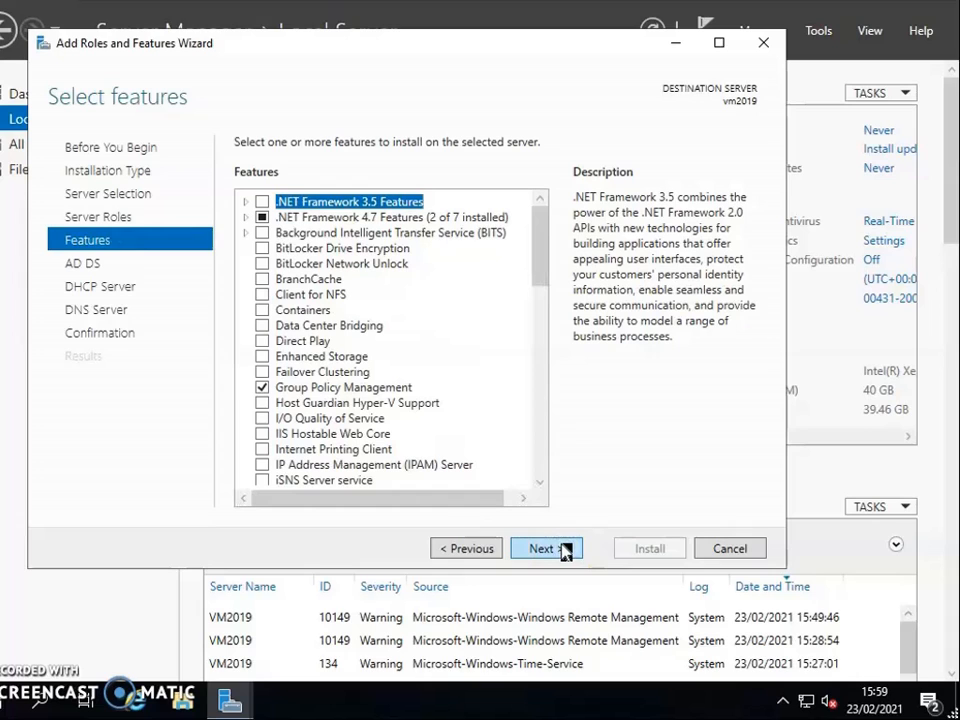
pyautogui.click(562, 549)
pyautogui.click(562, 550)
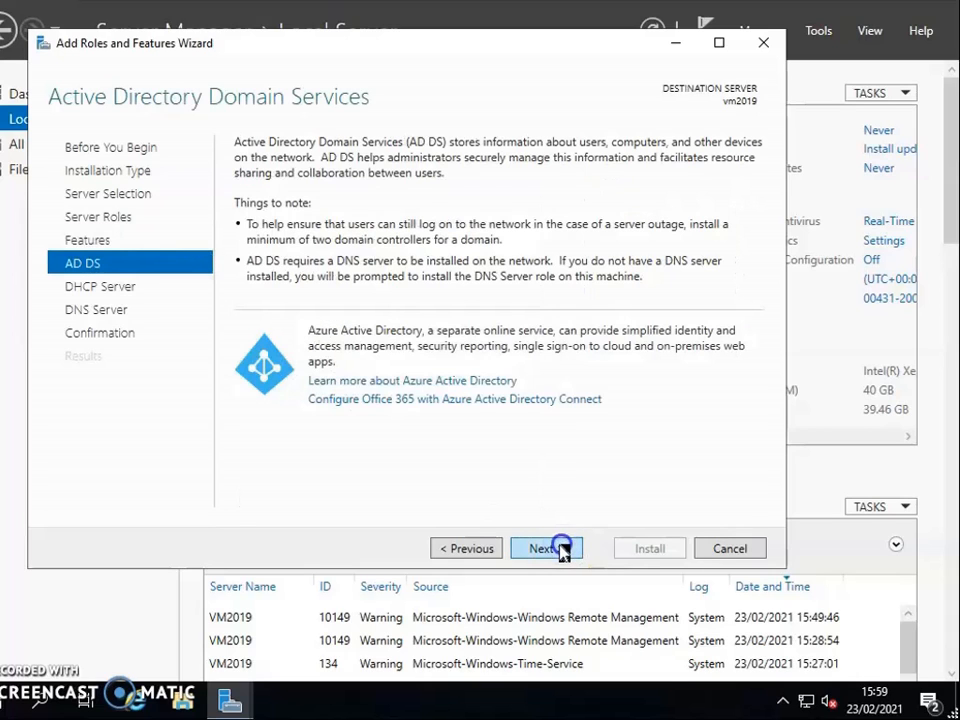
pyautogui.click(561, 550)
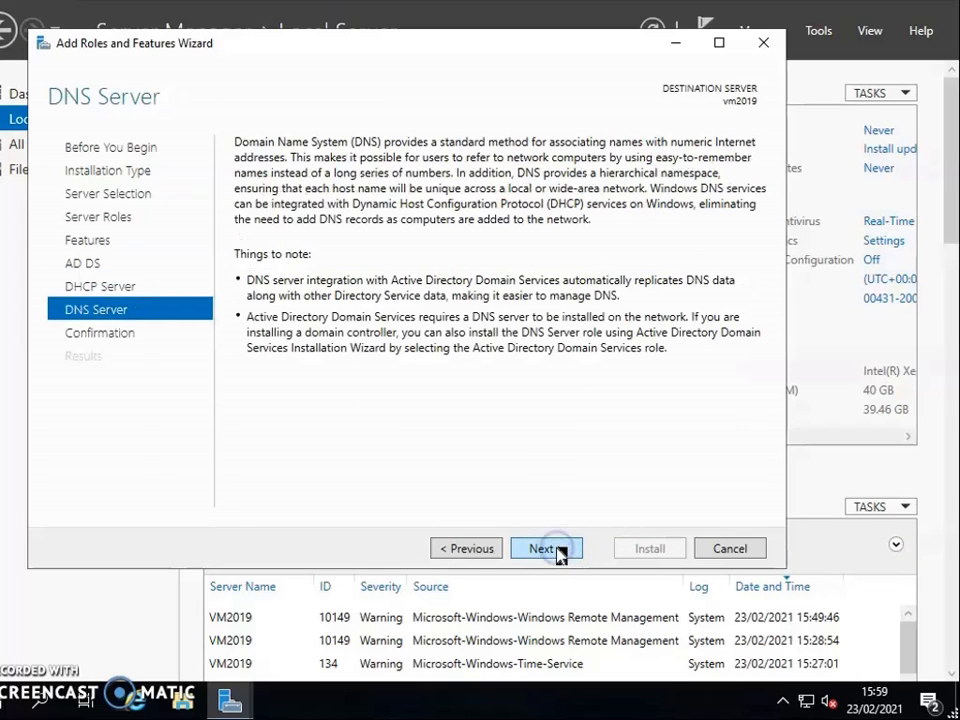
pyautogui.click(557, 549)
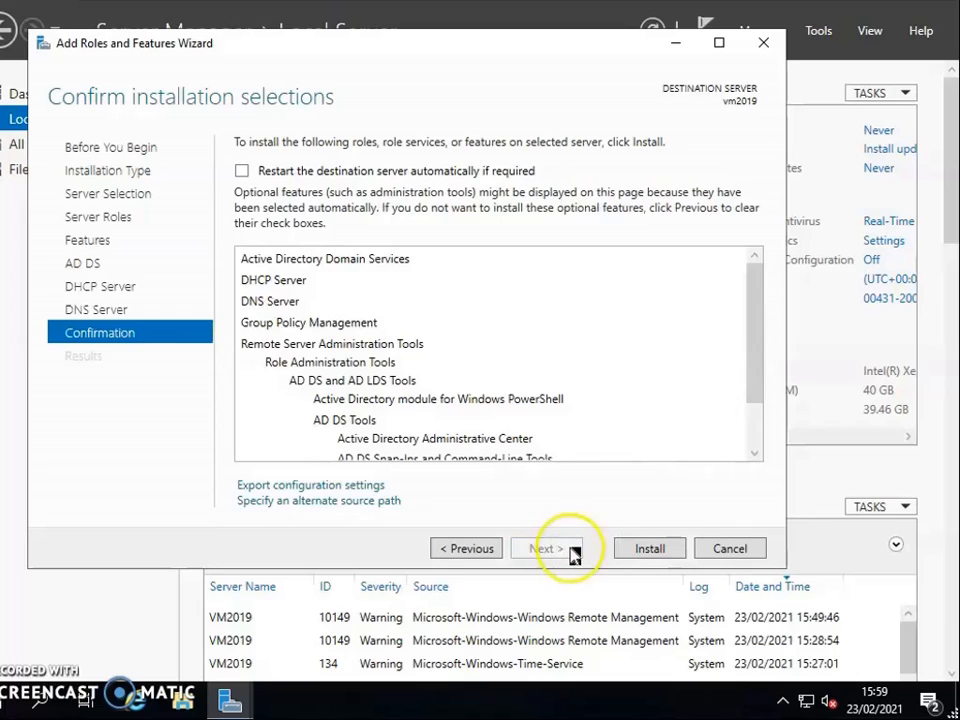
# Allow the destination server to restart automatically if required and install the selected roles and features.
pyautogui.click(424, 174)
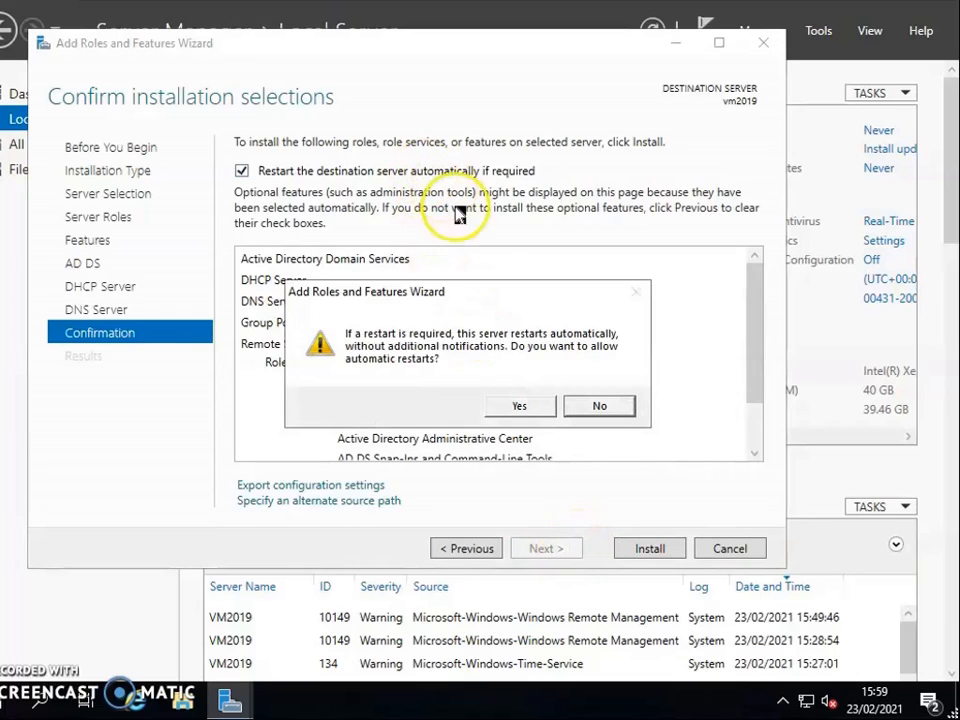
pyautogui.click(523, 408)
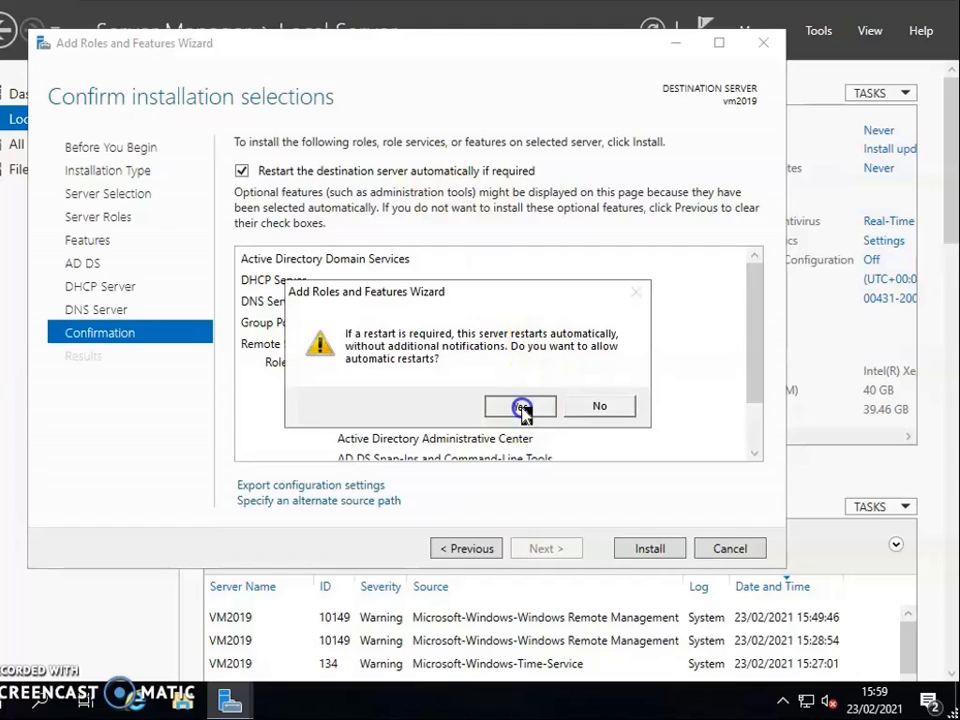
pyautogui.click(641, 549)
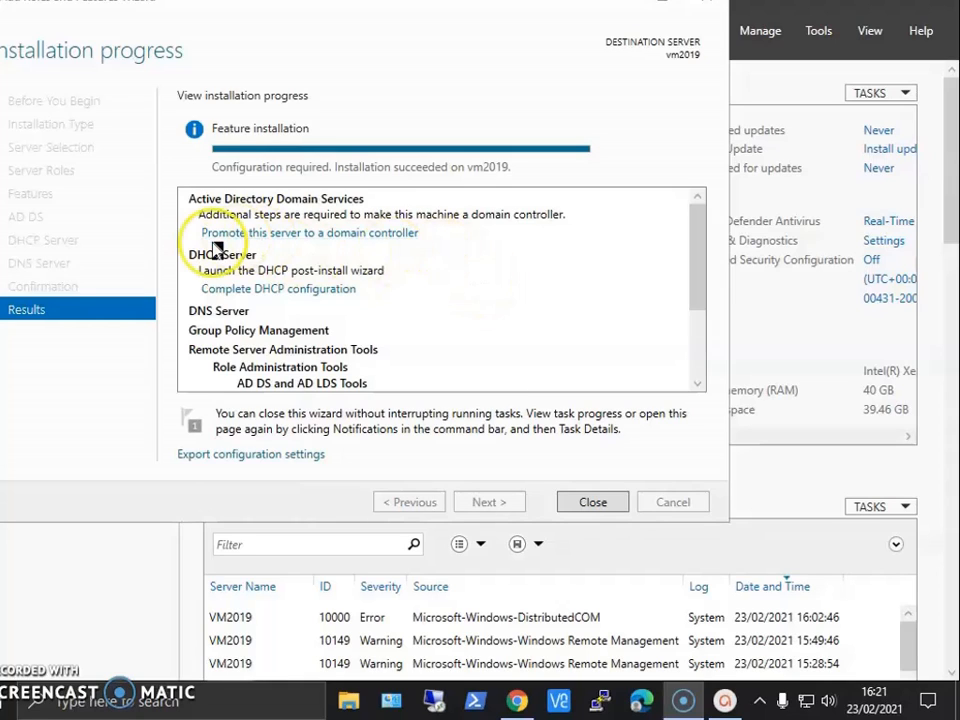
pyautogui.click(323, 236)
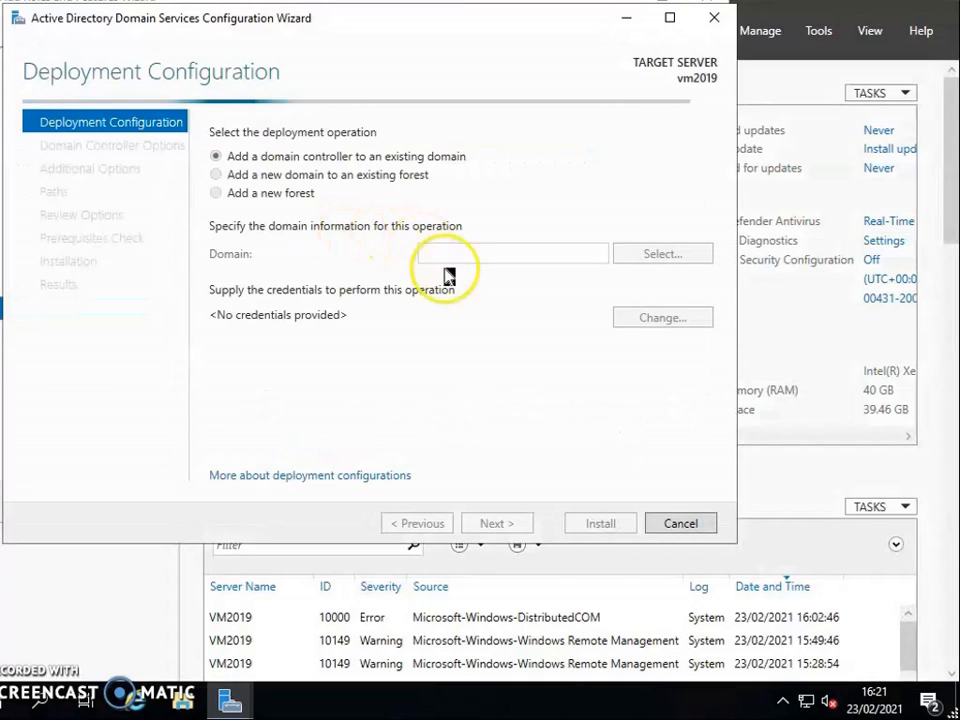
pyautogui.click(290, 196)
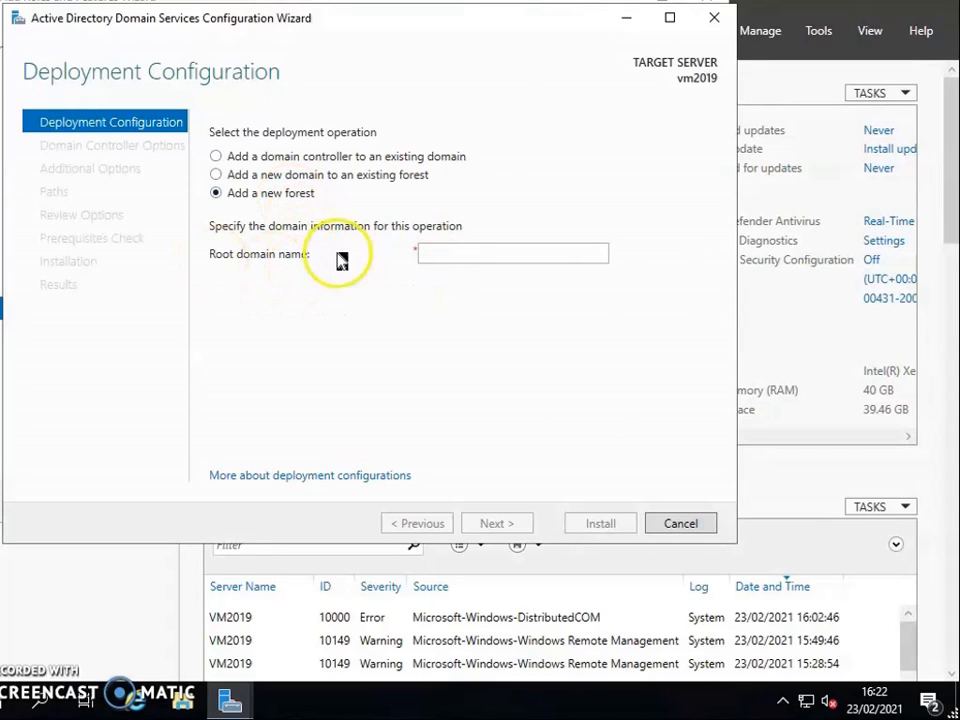
pyautogui.click(480, 523)
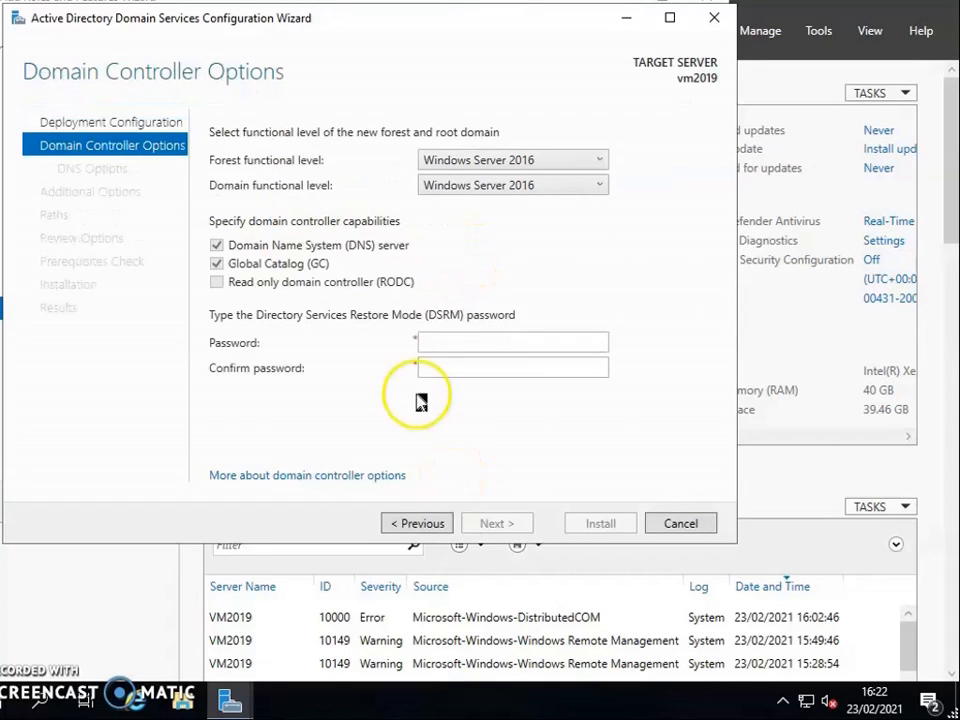
# Enter and confirm the Directory Services Restore Mode password, keeping the Windows Server 2016 functional levels, and continue to the DNS options.
pyautogui.click(456, 342)
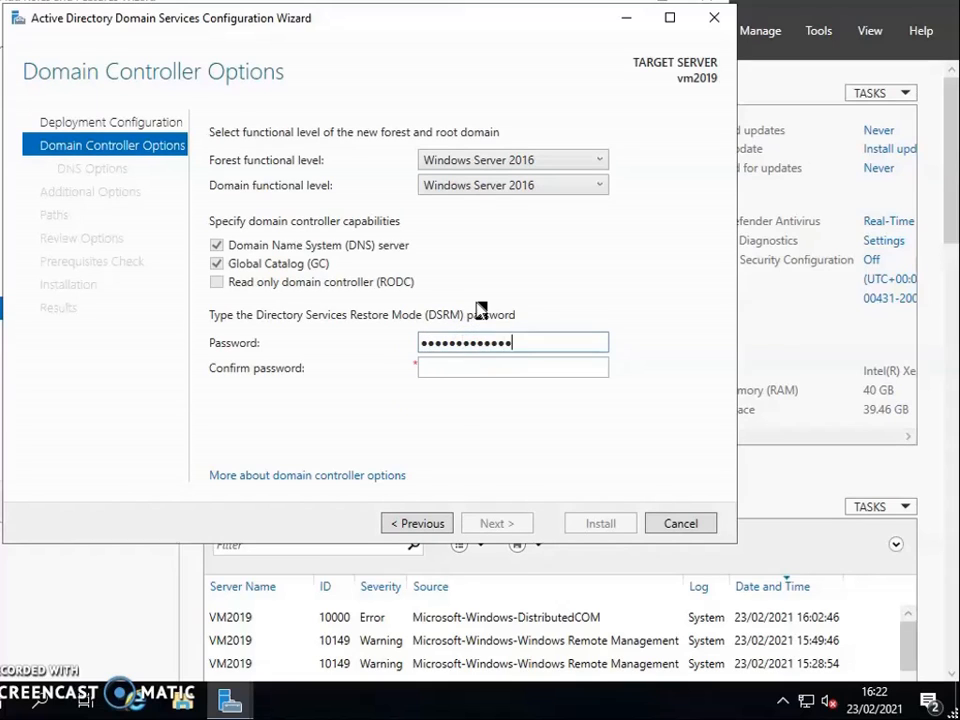
pyautogui.press('Tab')
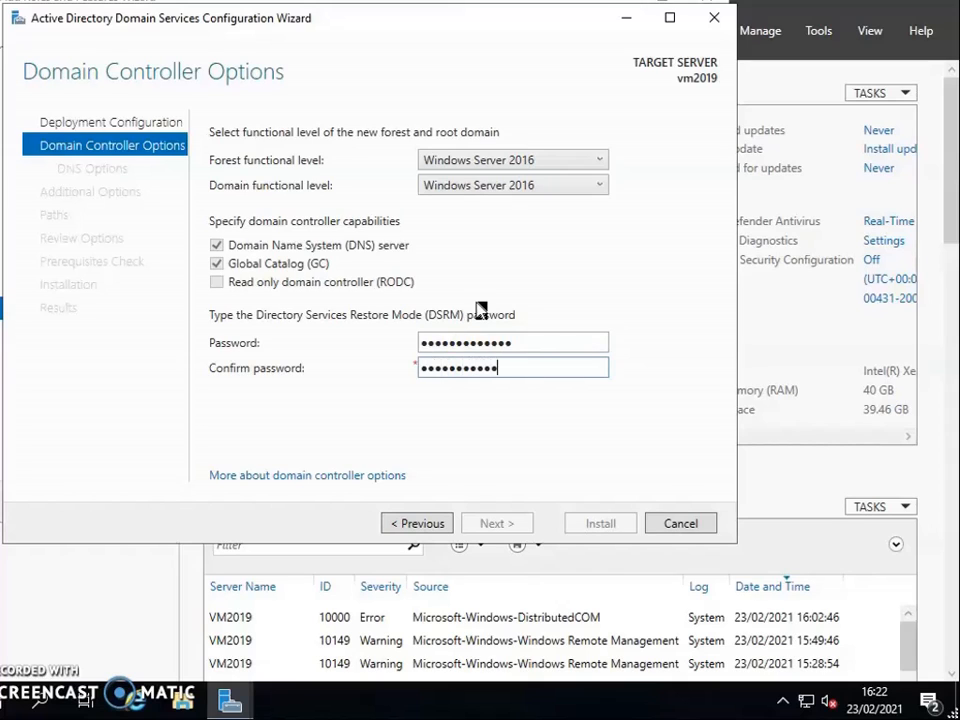
pyautogui.write('••')
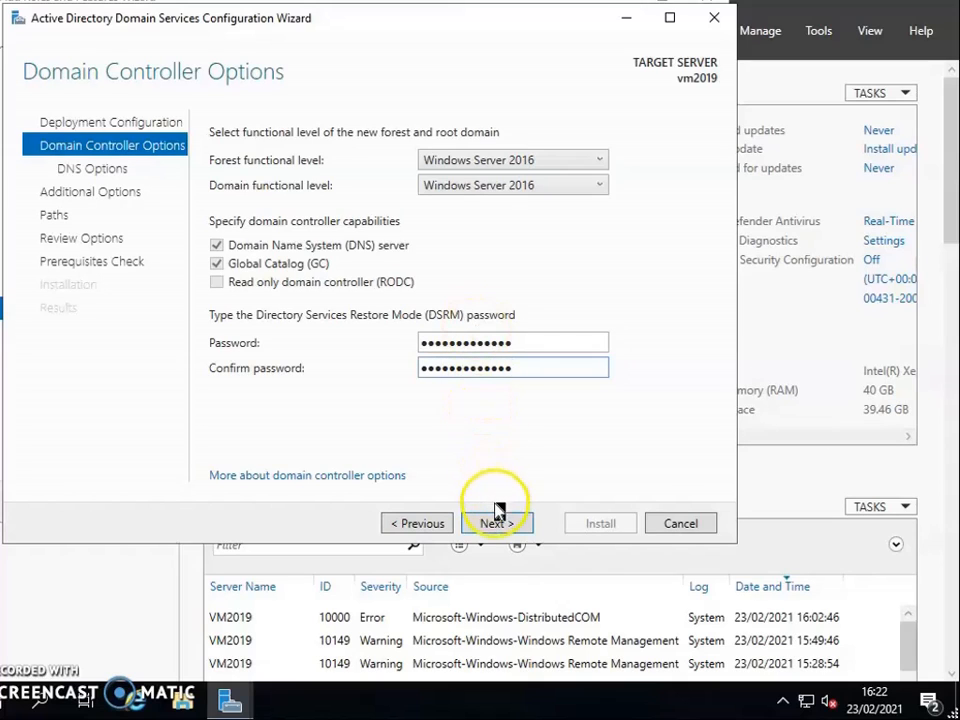
pyautogui.click(515, 526)
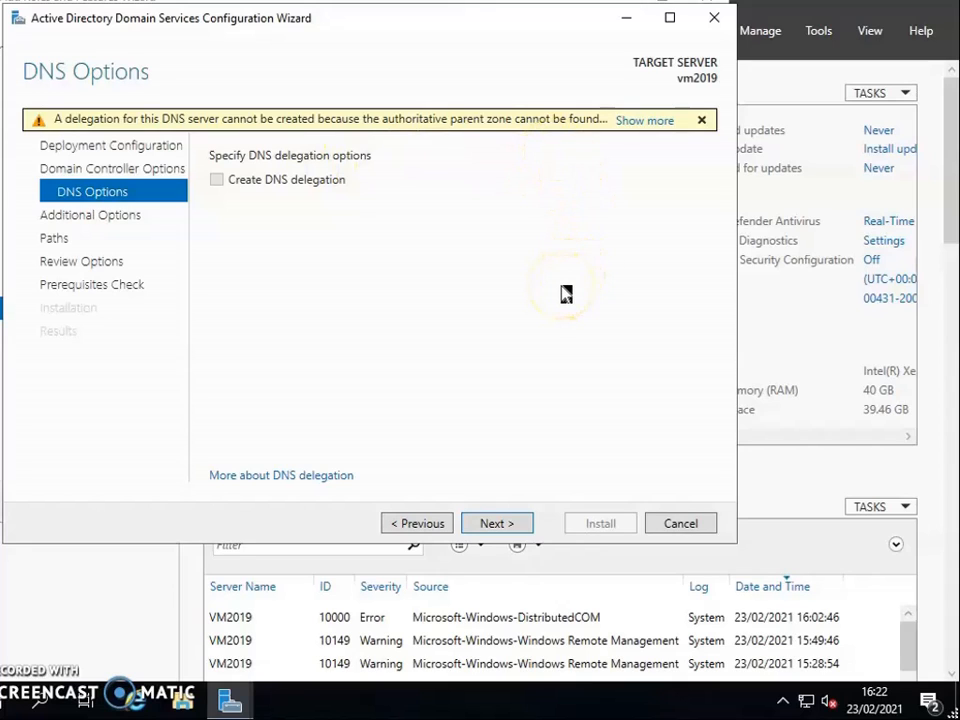
# Continue without DNS delegation, accept the NetBIOS domain name WWW1 and the remaining defaults, and install the domain controller.
pyautogui.click(503, 529)
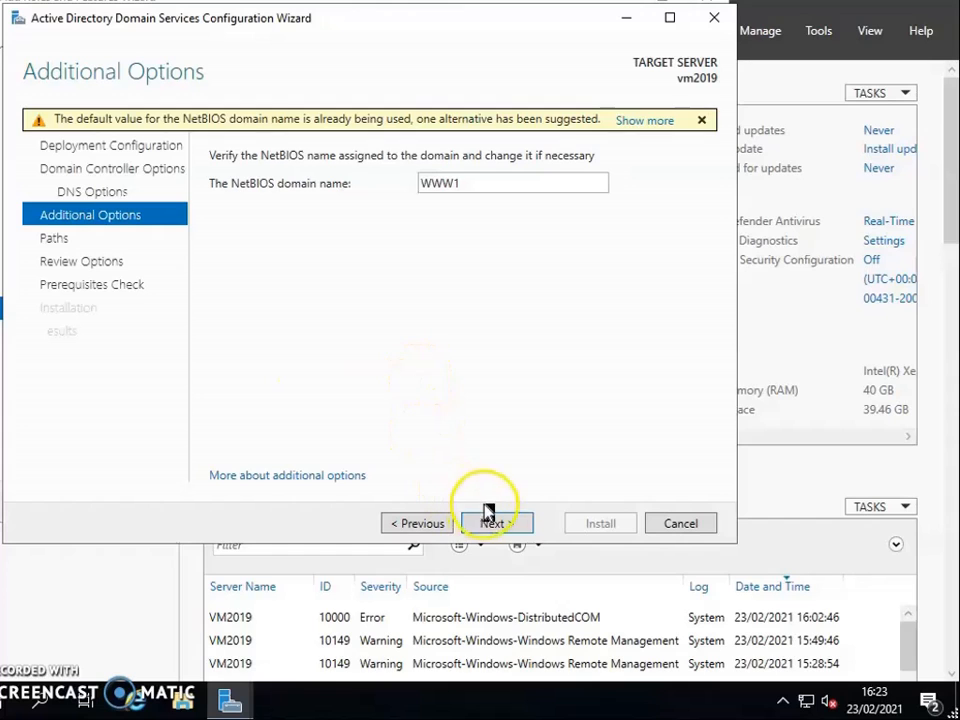
pyautogui.click(490, 521)
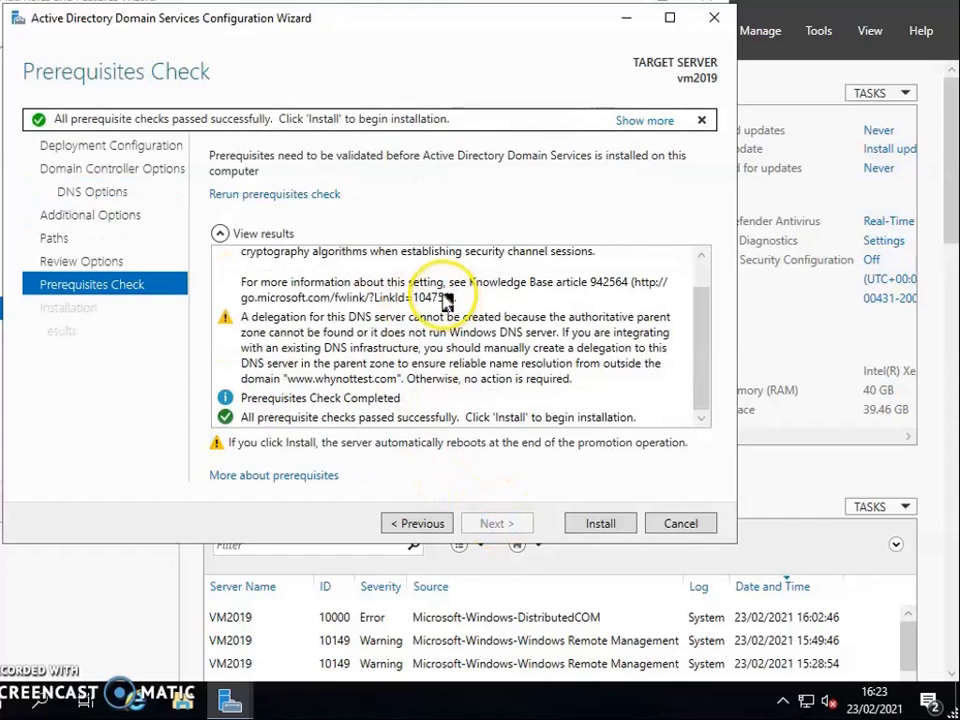
pyautogui.click(606, 525)
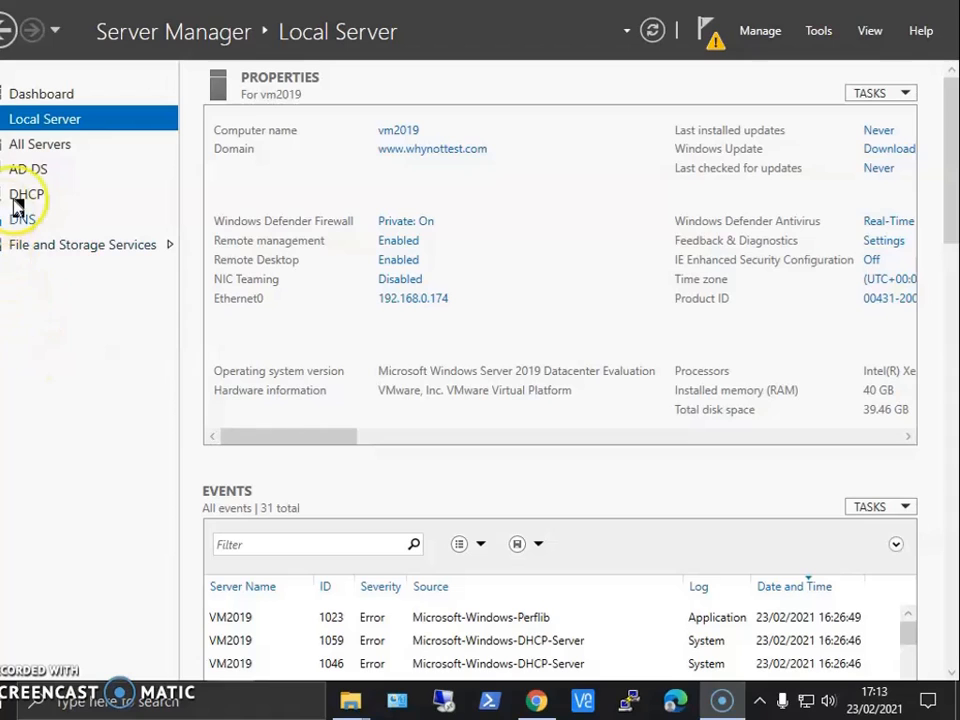
# Complete the pending DHCP post-install configuration, authorizing the server with the default domain administrator credentials, and close the wizard.
pyautogui.click(63, 442)
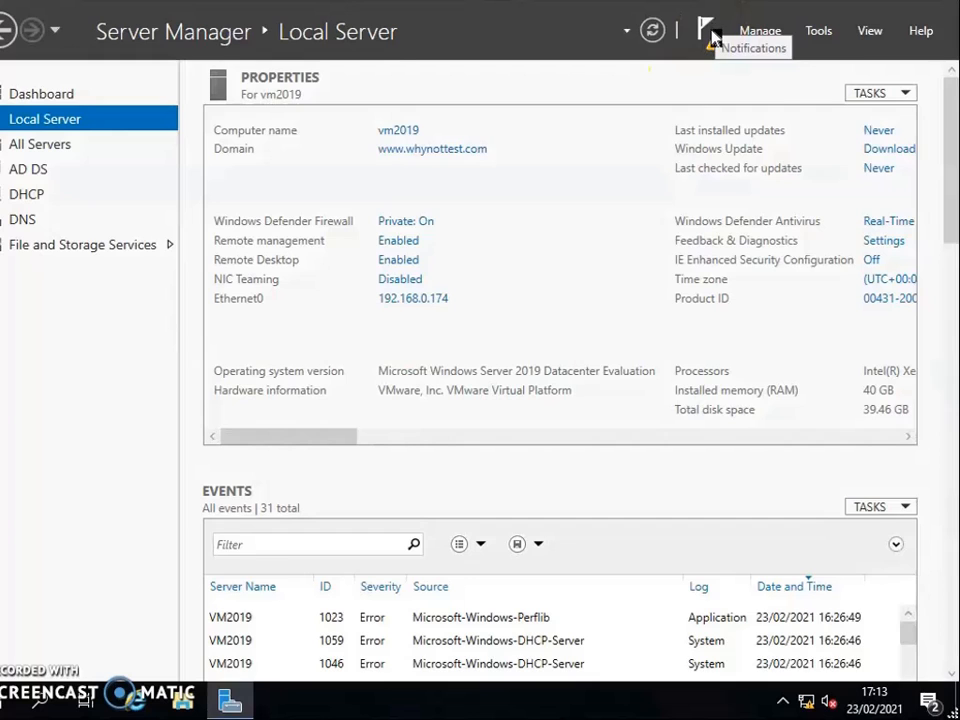
pyautogui.click(713, 37)
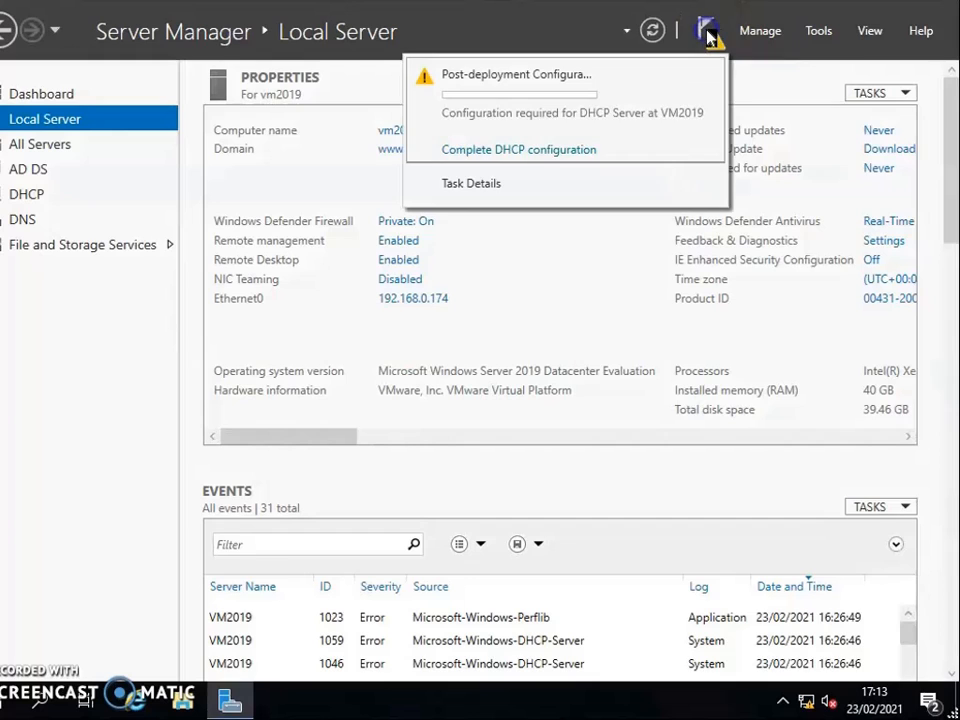
pyautogui.click(521, 152)
pyautogui.click(626, 649)
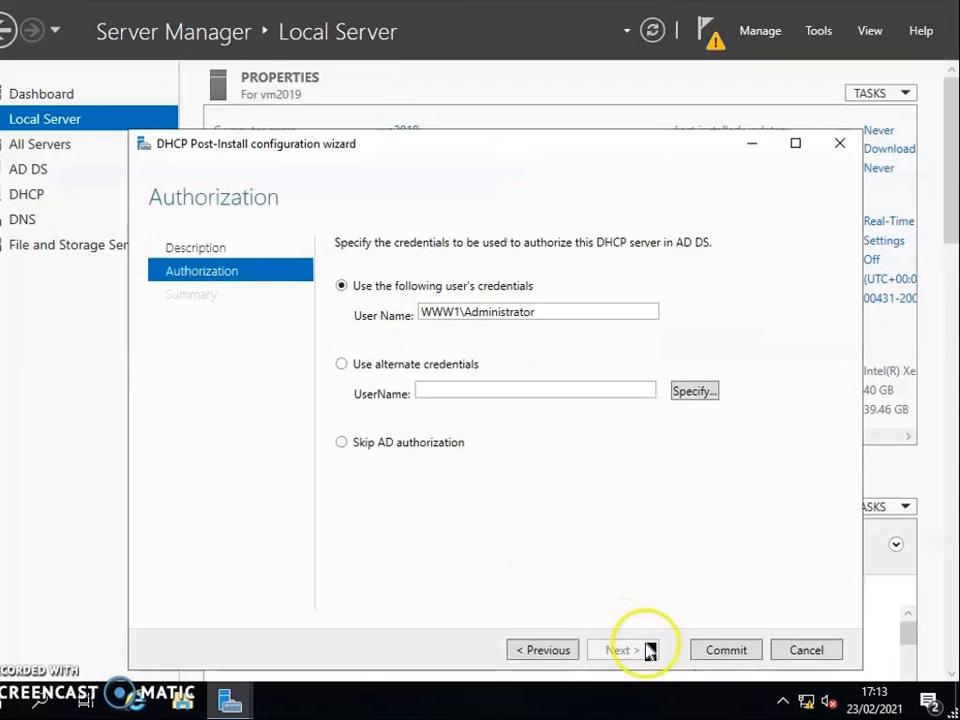
pyautogui.click(724, 650)
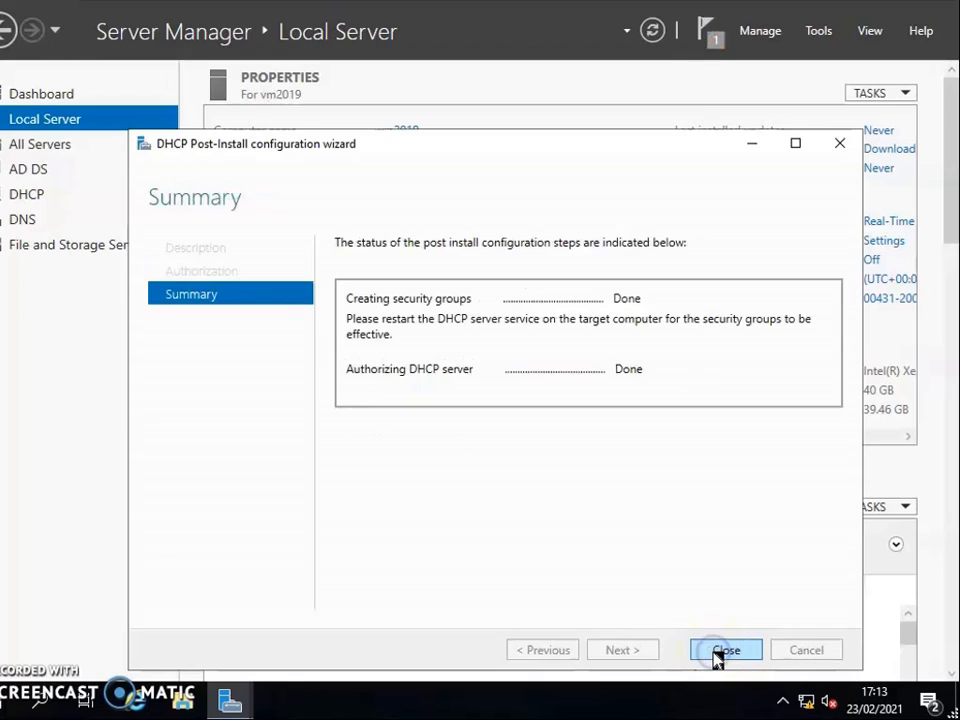
pyautogui.click(724, 651)
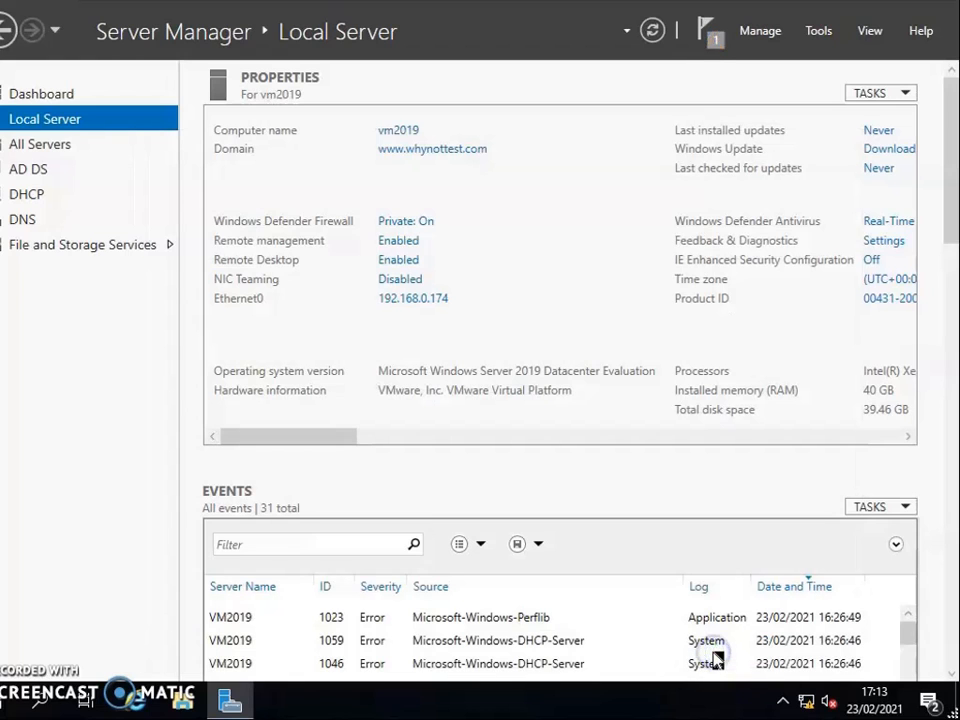
# Refresh the server data and check the notifications for the status of the DHCP post-deployment configuration.
pyautogui.click(650, 30)
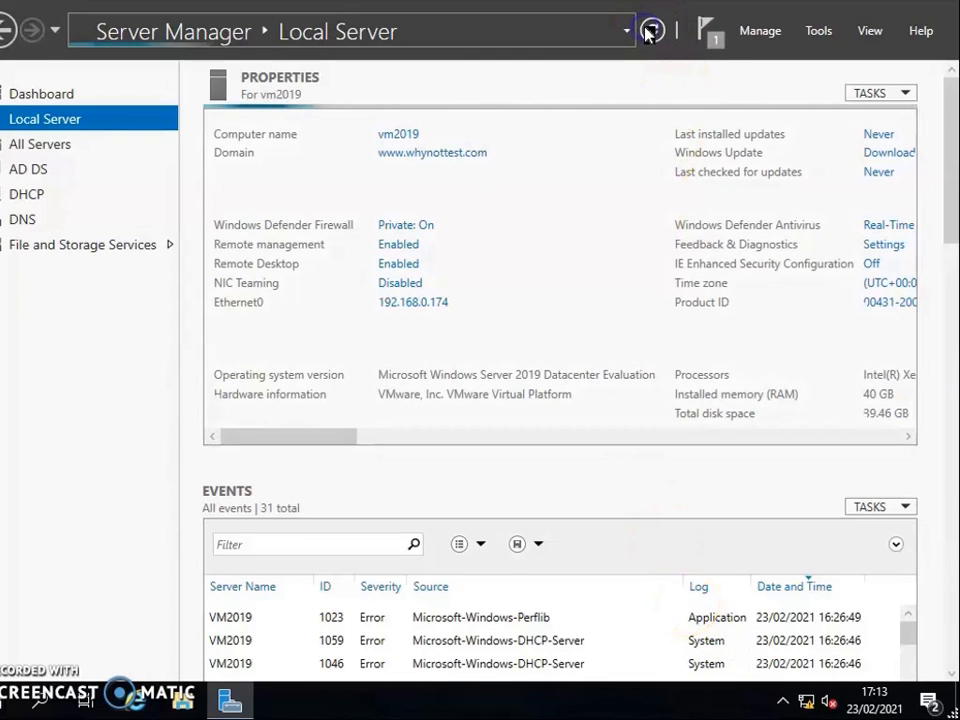
pyautogui.click(704, 36)
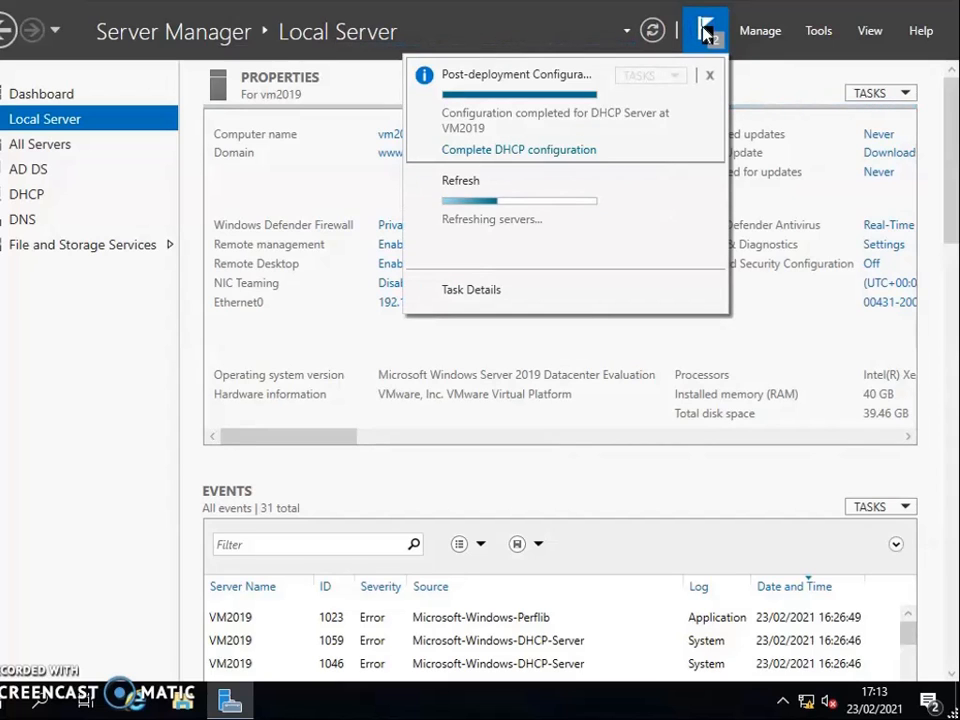
pyautogui.click(706, 32)
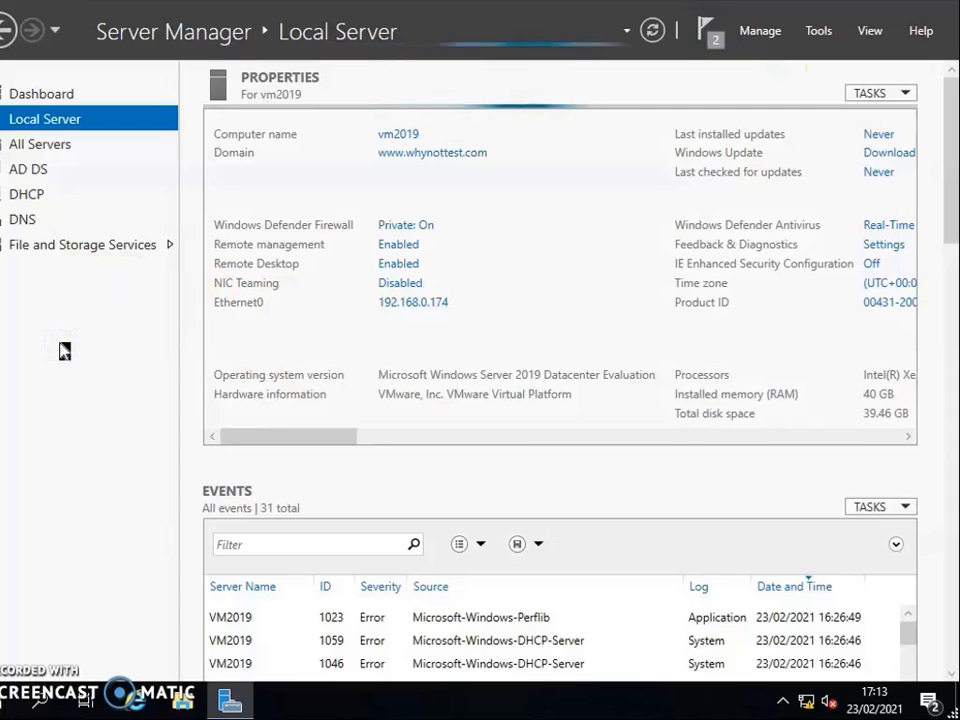
# Open DHCP Manager for VM2019 from the DHCP role's server list.
pyautogui.click(30, 195)
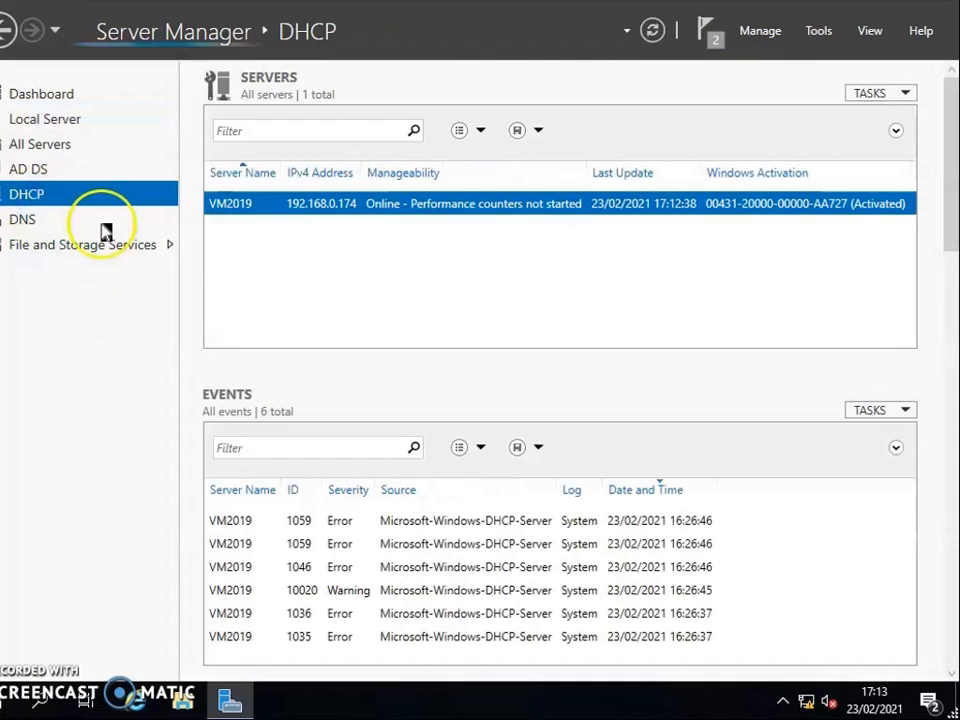
pyautogui.rightClick(279, 211)
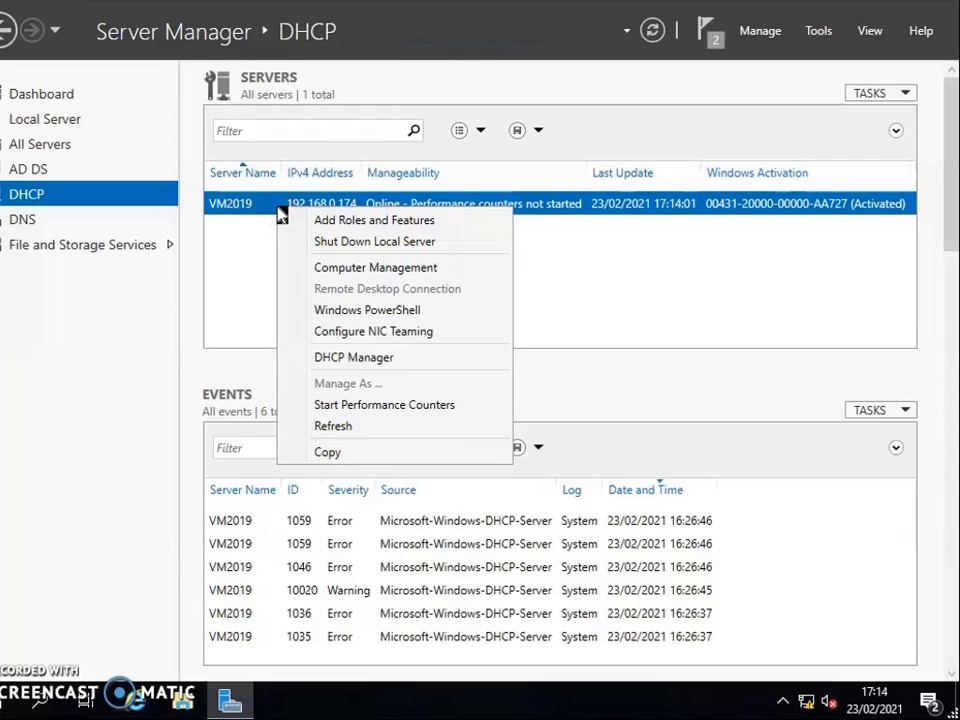
pyautogui.click(388, 366)
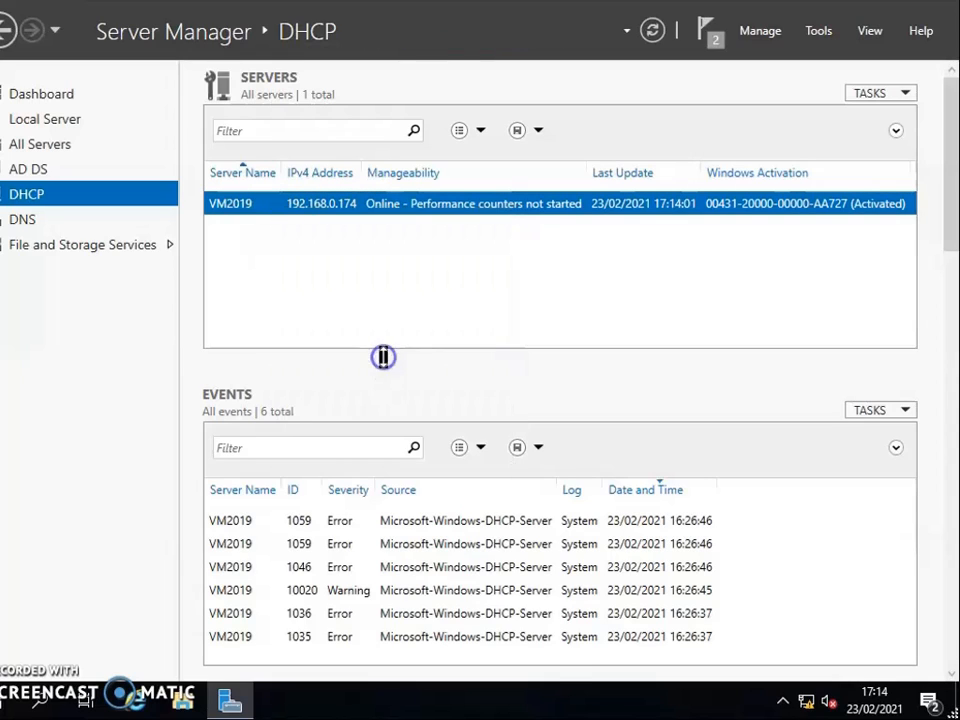
# Expand the DHCP server and confirm Ethernet0 as its IPv4 connection in the server bindings.
pyautogui.doubleClick(20, 80)
pyautogui.rightClick(24, 80)
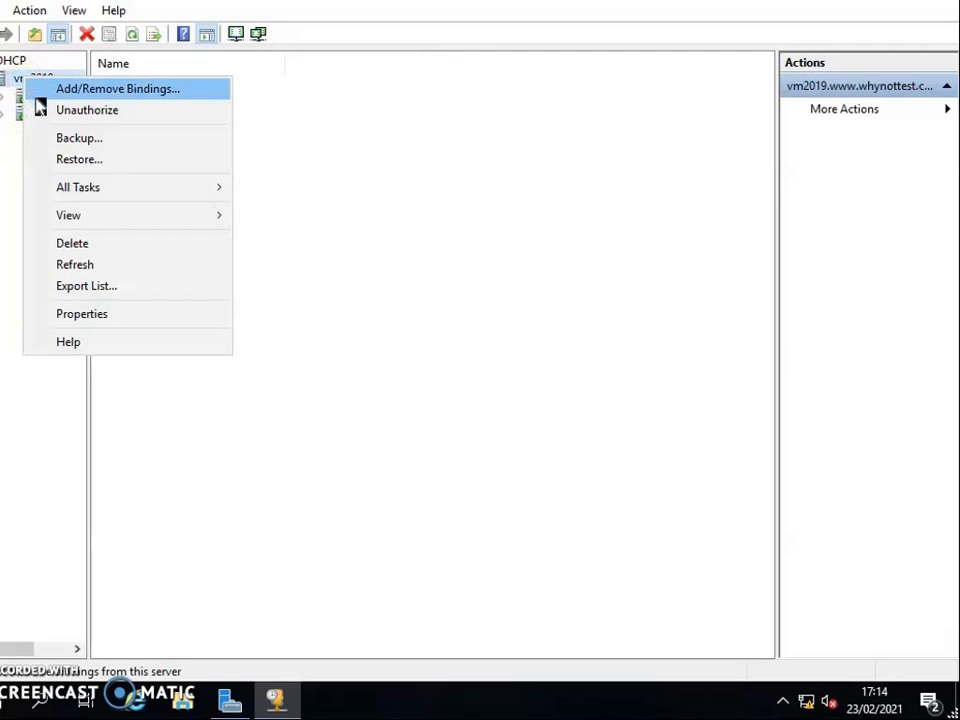
pyautogui.click(40, 96)
pyautogui.click(306, 272)
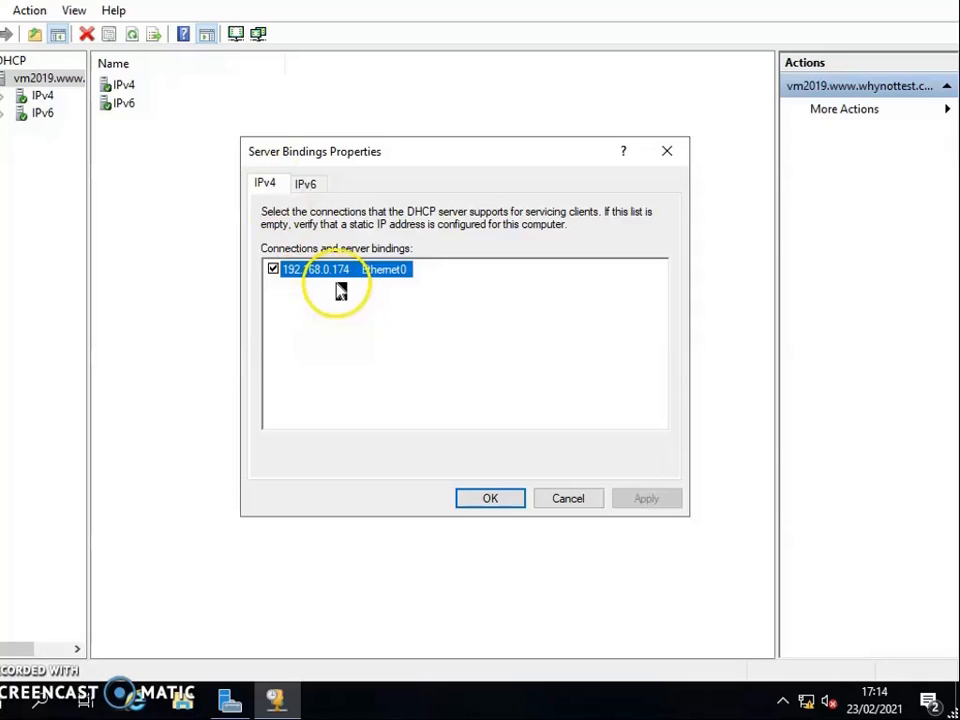
pyautogui.click(488, 500)
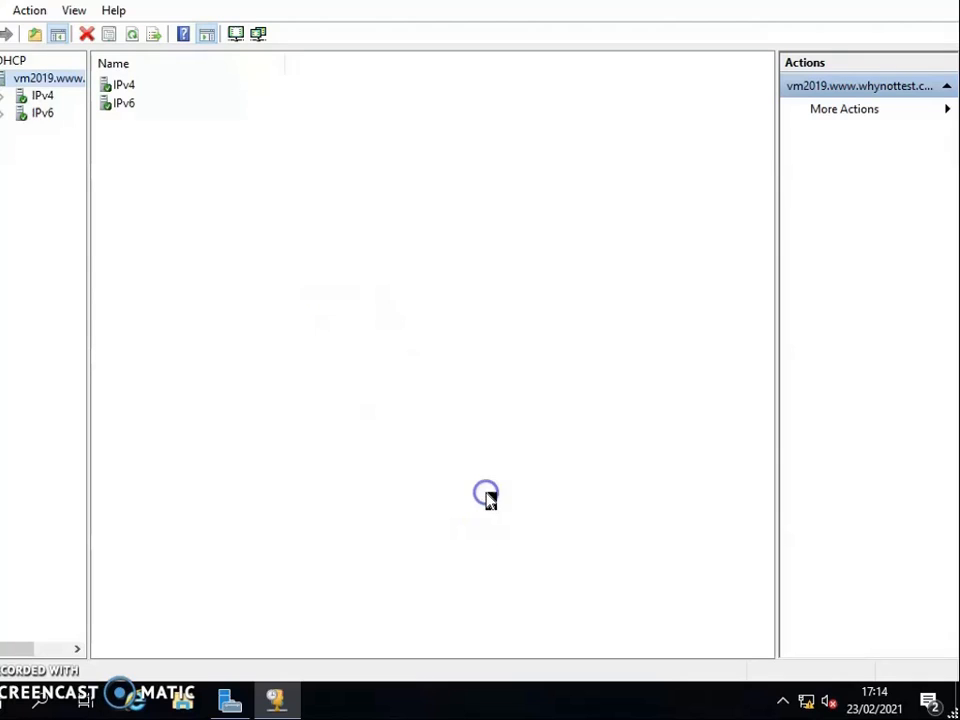
# Start a new IPv4 scope on the DHCP server, name it "new scope" and continue to the IP address range.
pyautogui.doubleClick(40, 96)
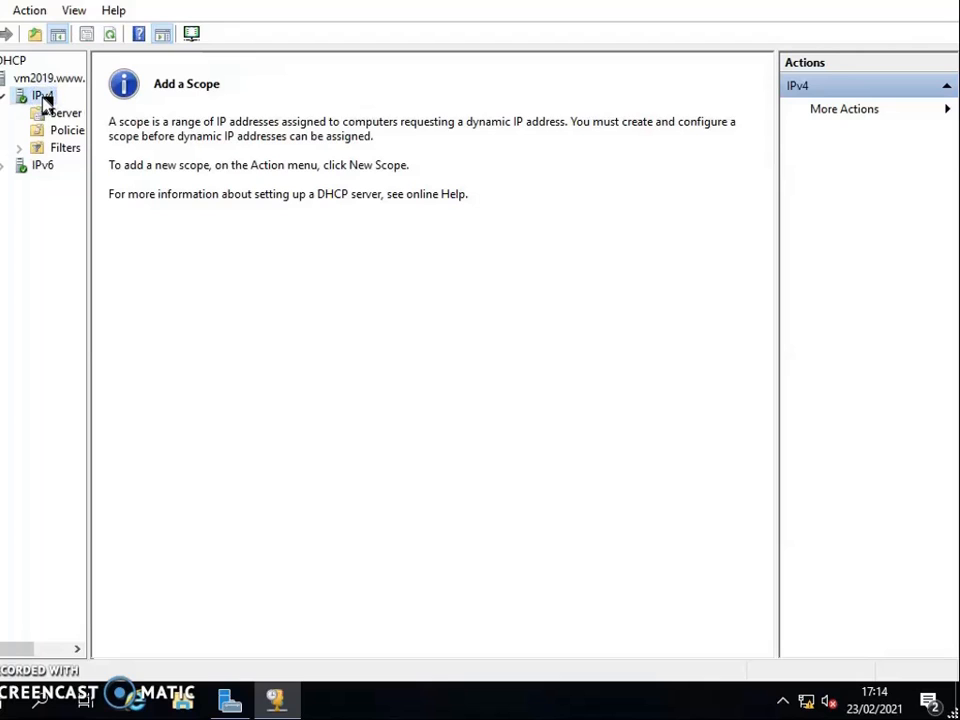
pyautogui.rightClick(44, 102)
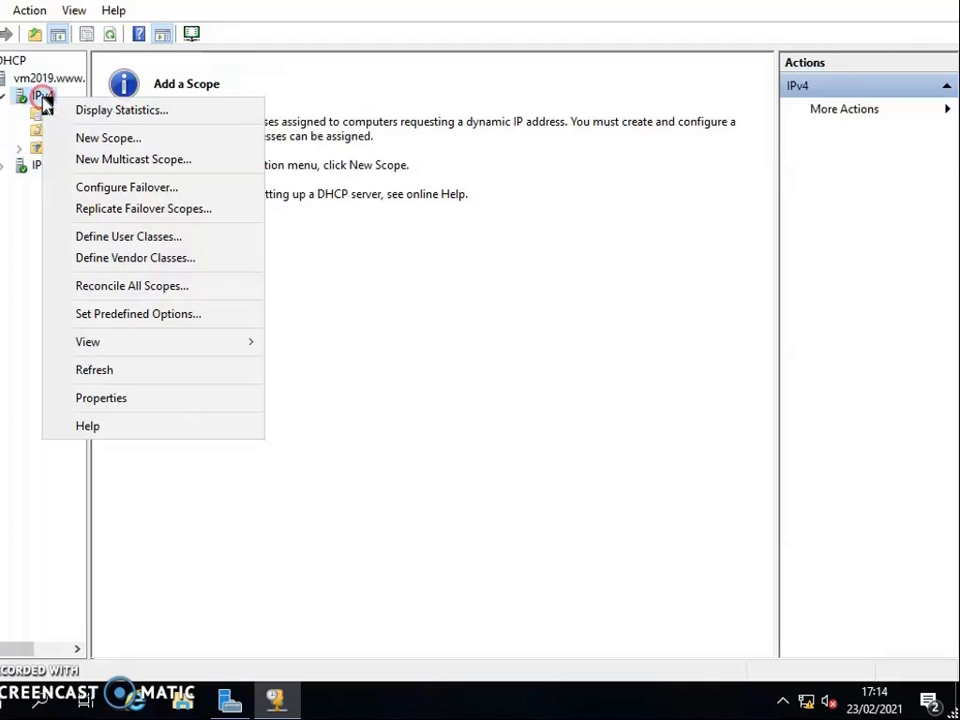
pyautogui.click(80, 138)
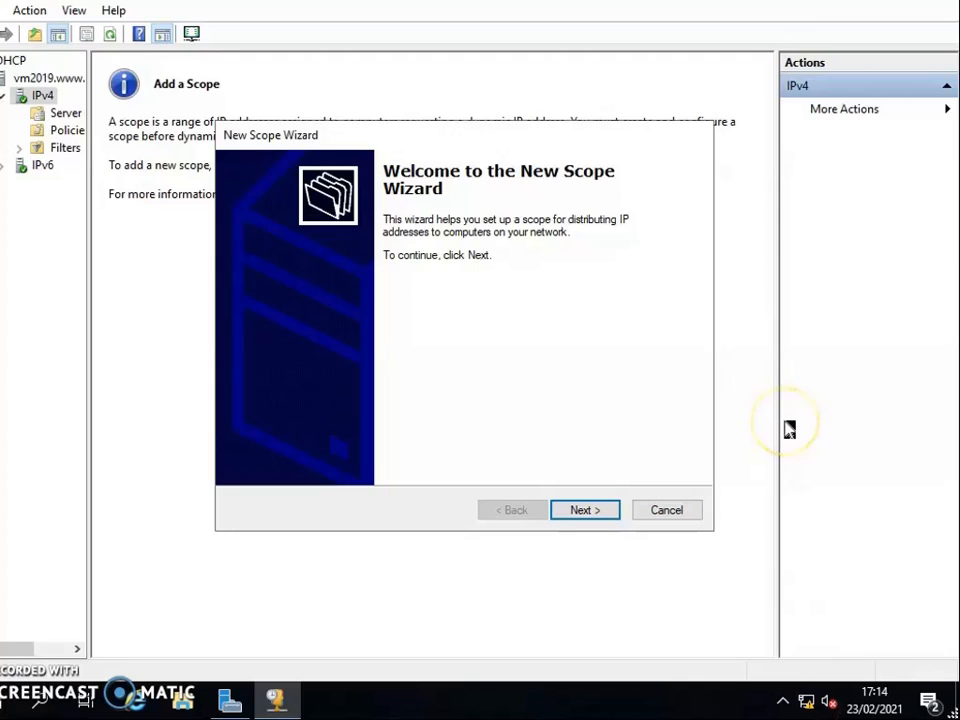
pyautogui.click(803, 698)
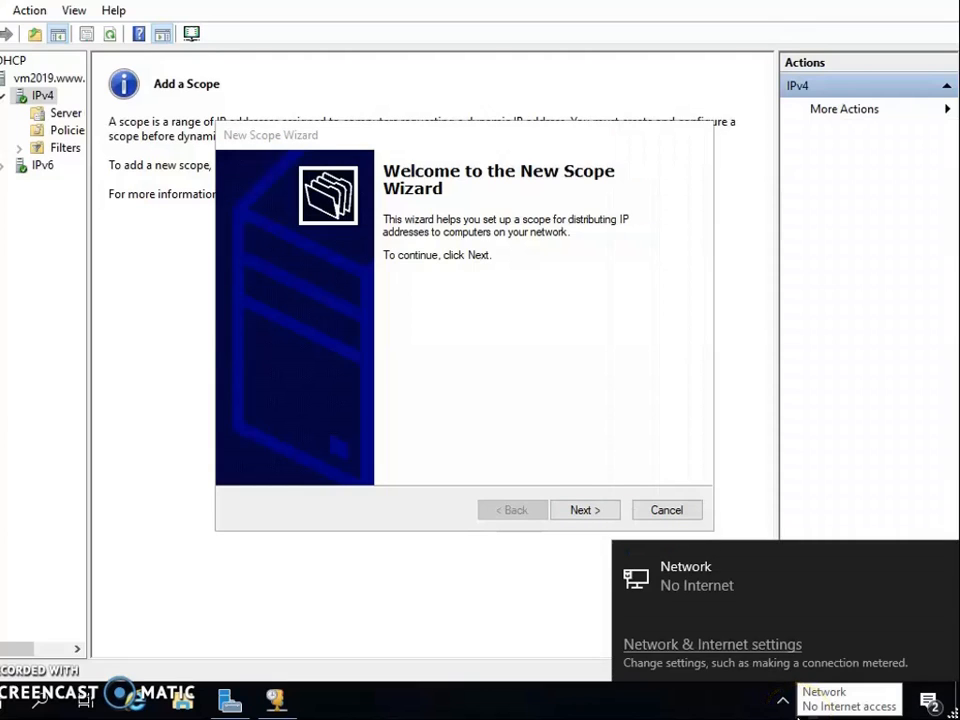
pyautogui.click(585, 510)
pyautogui.click(463, 271)
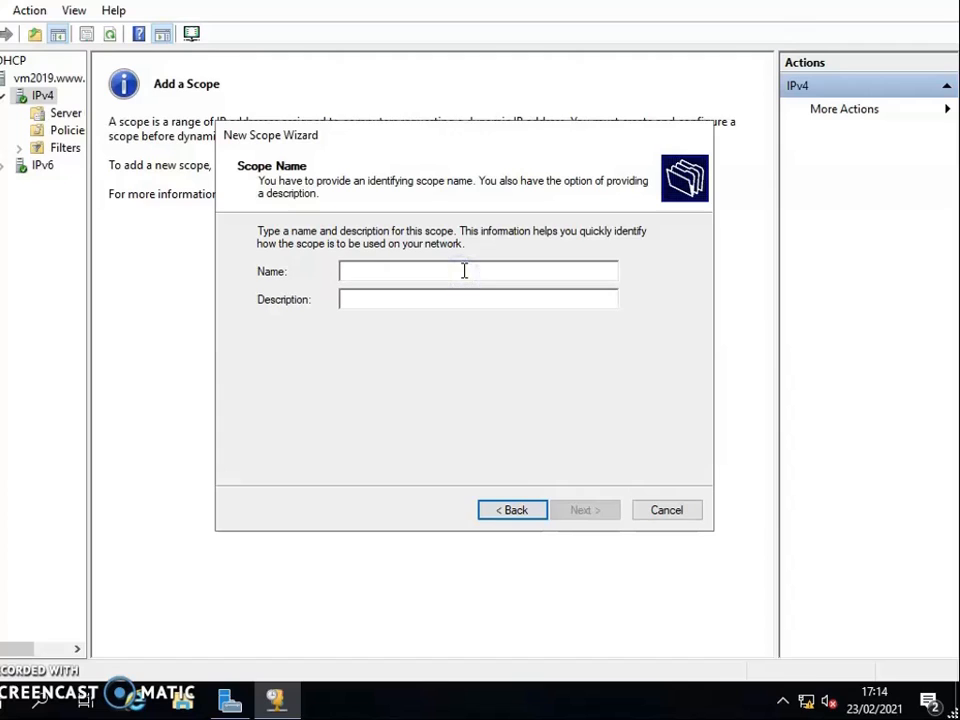
pyautogui.write('new scope')
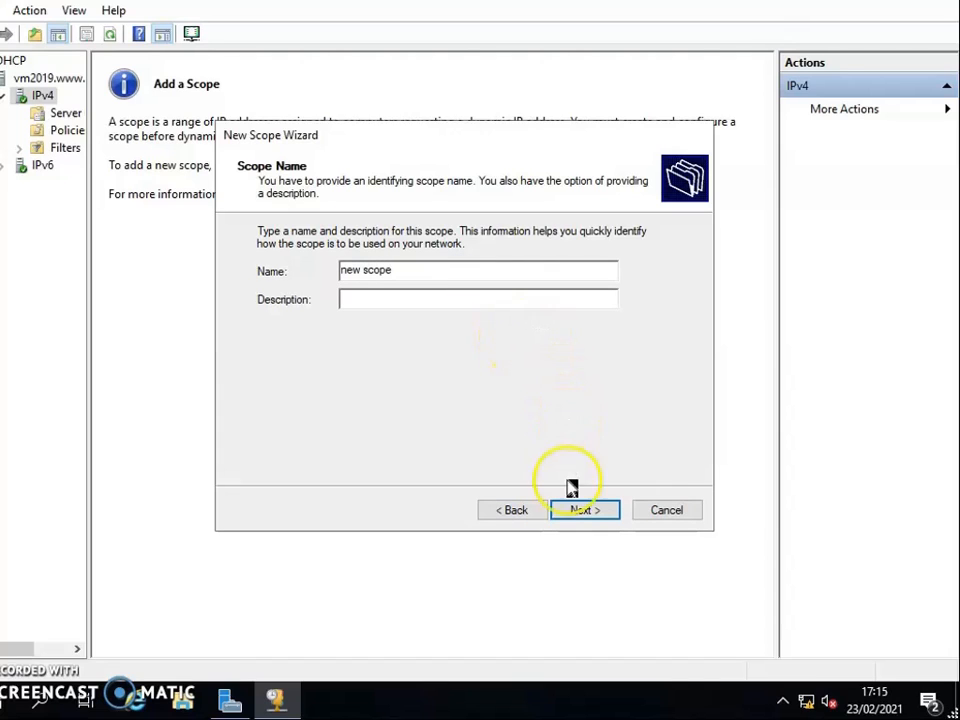
pyautogui.click(585, 510)
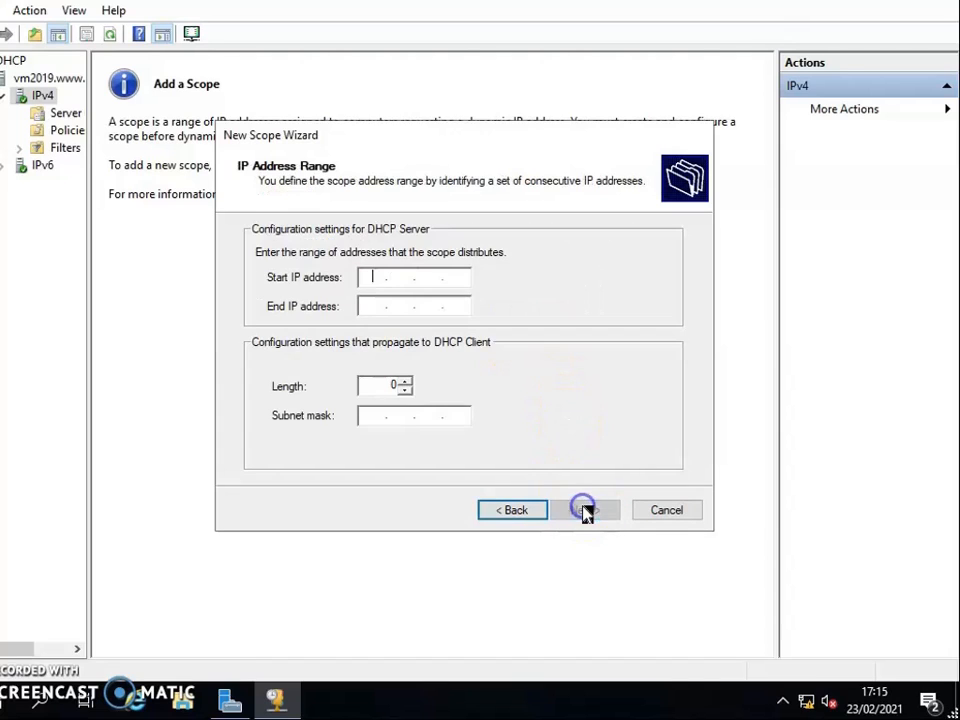
# Set the scope's address range from 192.168.0.100 to 192.168.0.150 with subnet mask 255.255.255.0 and continue to the exclusions.
pyautogui.click(373, 275)
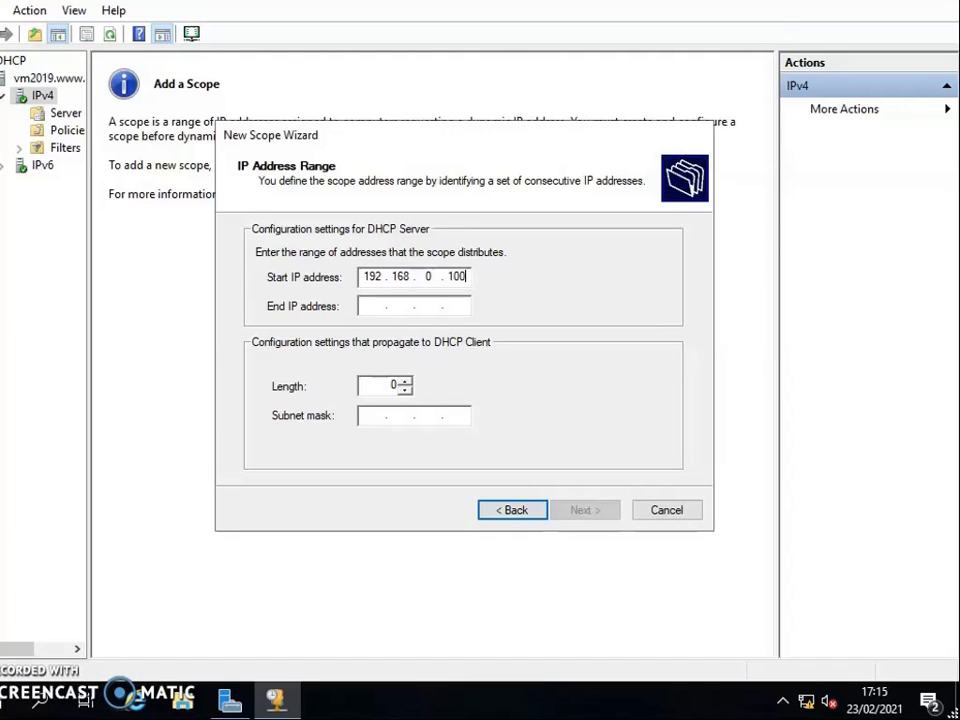
pyautogui.press('Tab')
pyautogui.write('19')
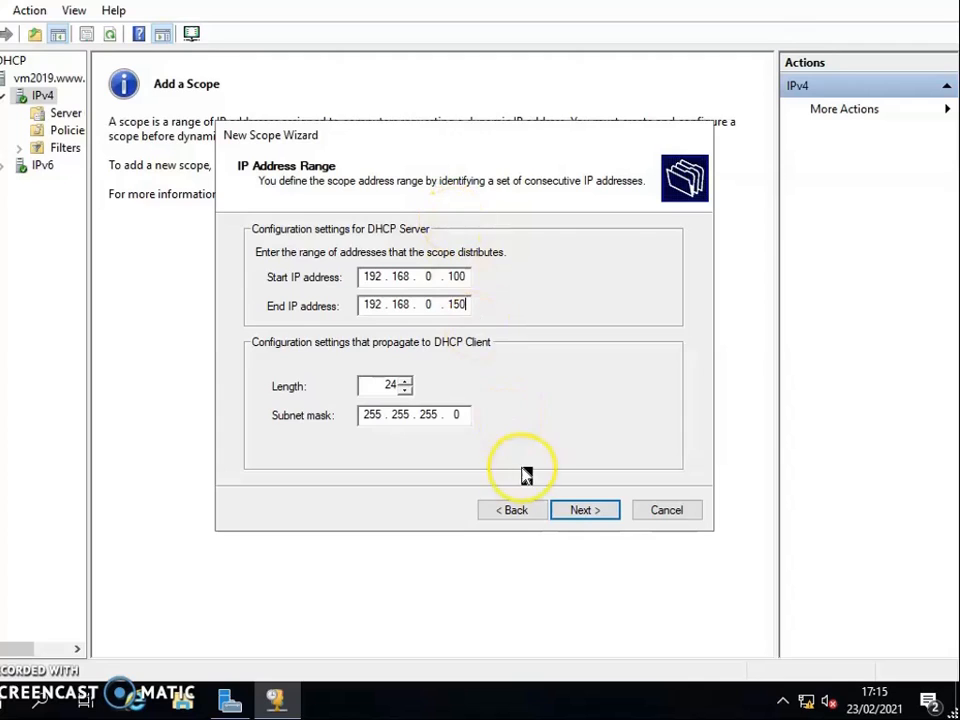
pyautogui.click(583, 512)
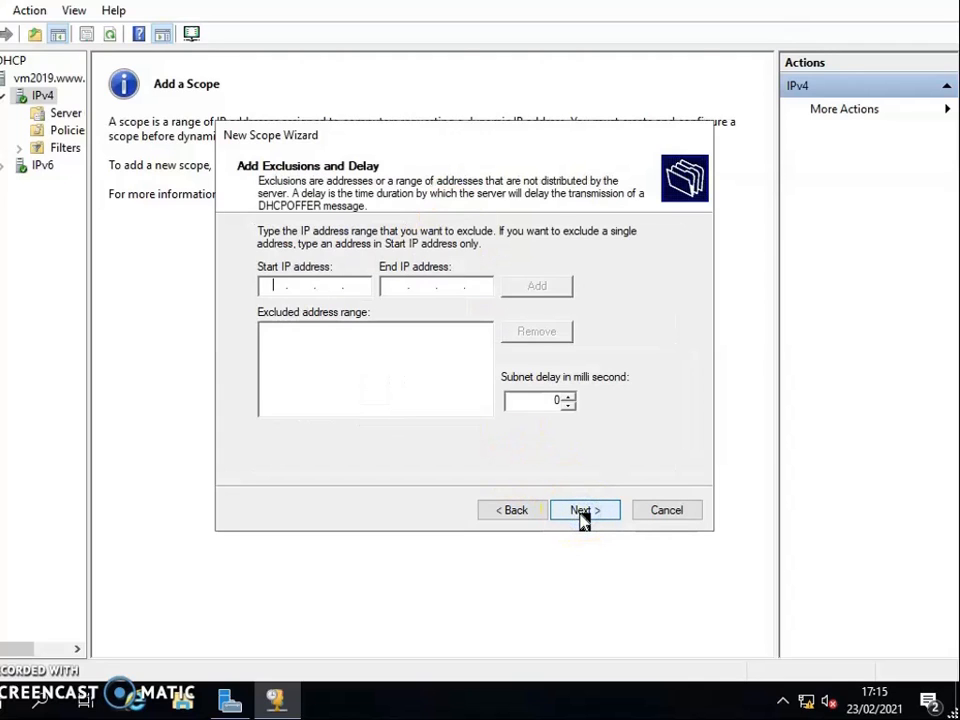
# Continue without address exclusions, keep the defaults, and choose to configure the scope's DHCP options now.
pyautogui.click(575, 515)
pyautogui.click(578, 512)
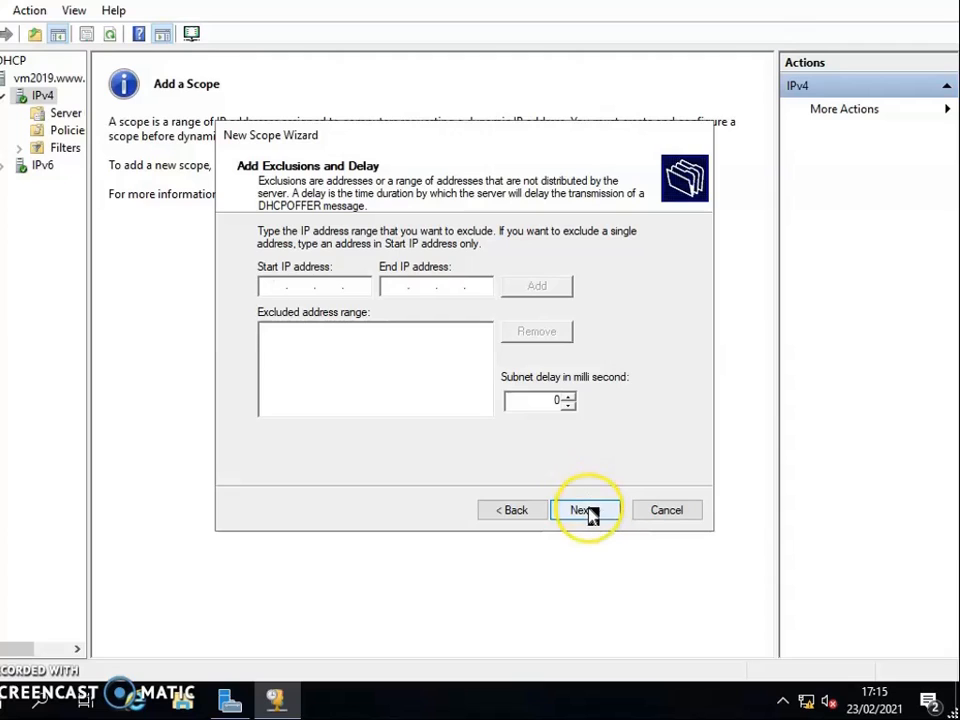
pyautogui.click(592, 514)
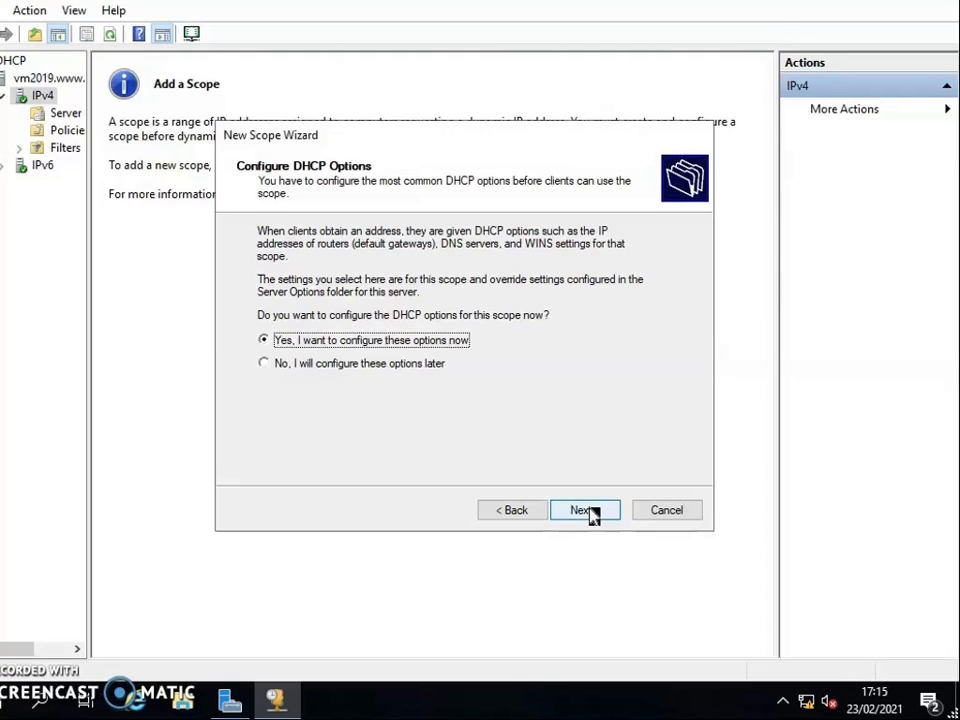
pyautogui.click(590, 512)
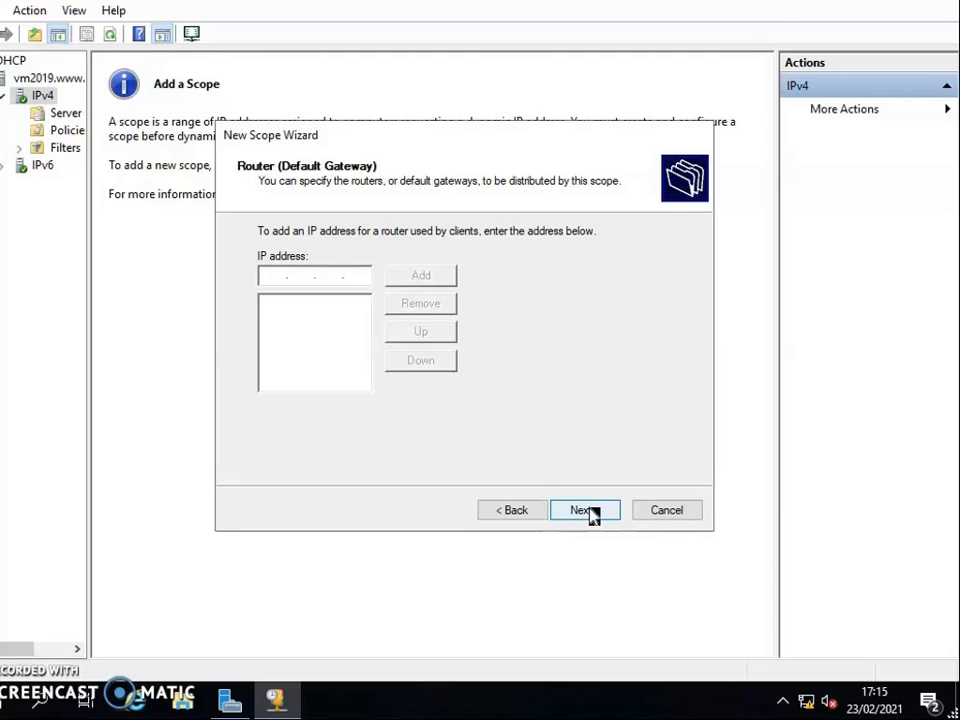
# Add 192.168.0.1 as the scope's router (default gateway) and continue to the domain name and DNS settings.
pyautogui.click(637, 400)
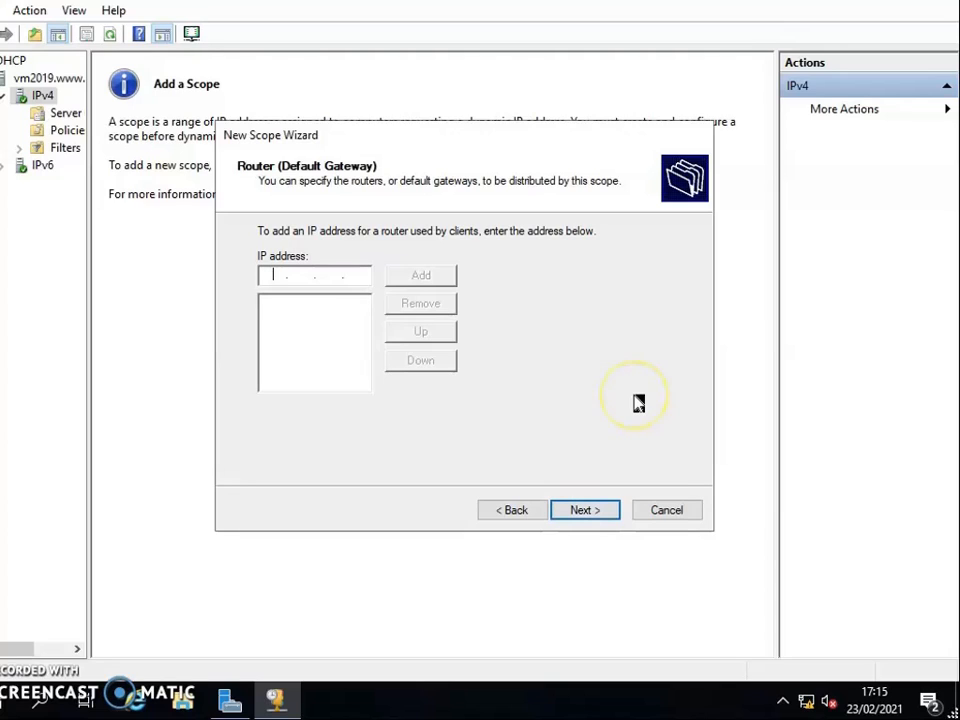
pyautogui.write('192 . 168 . 0 . 1')
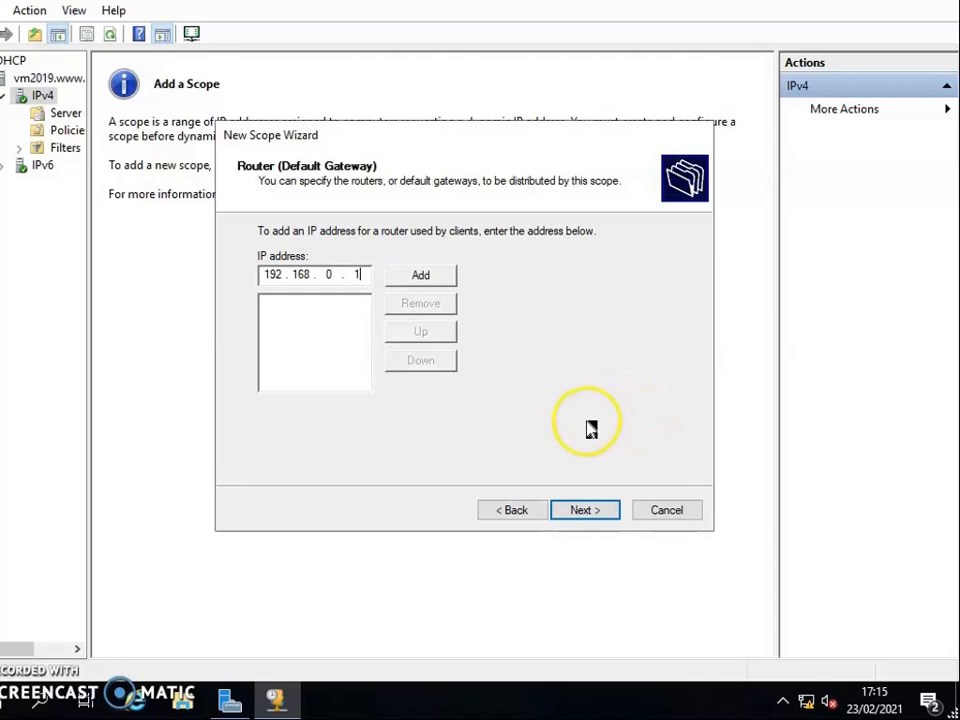
pyautogui.click(439, 280)
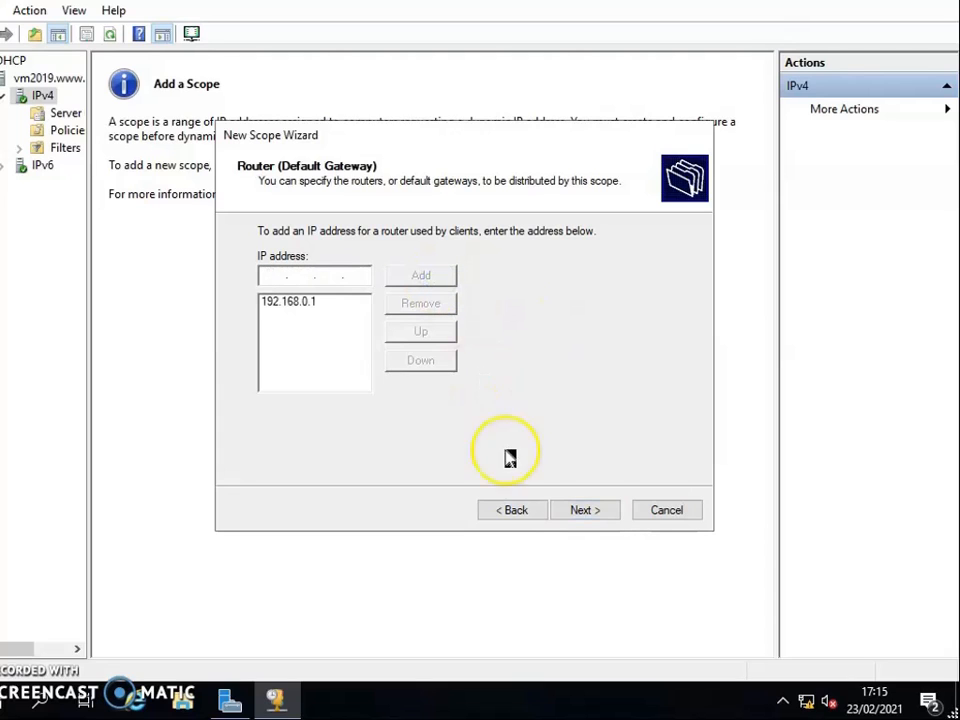
pyautogui.click(608, 514)
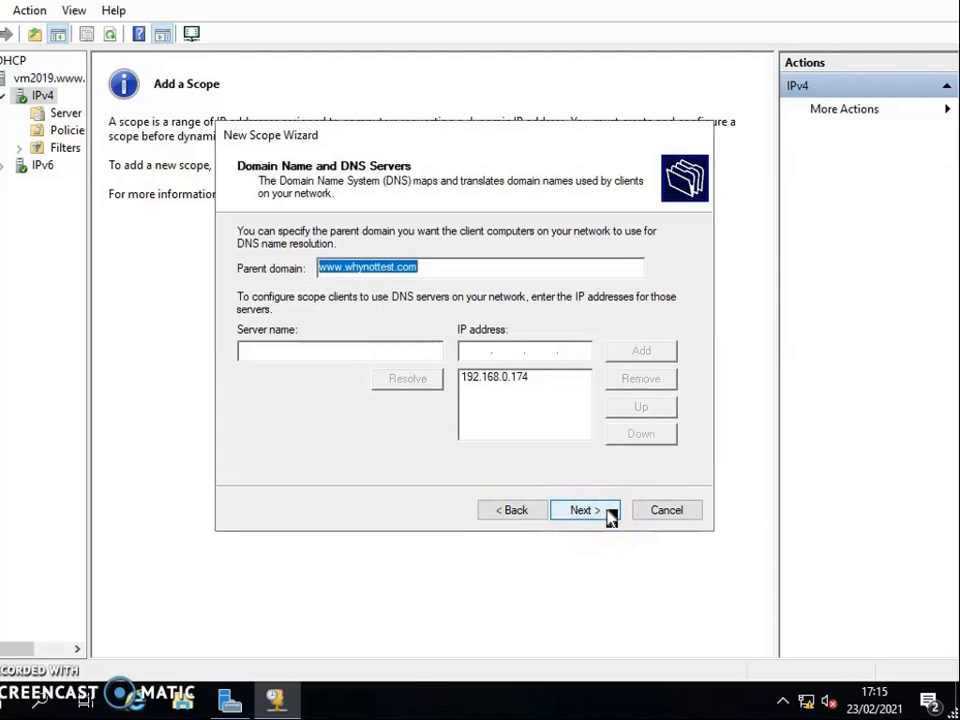
pyautogui.click(362, 287)
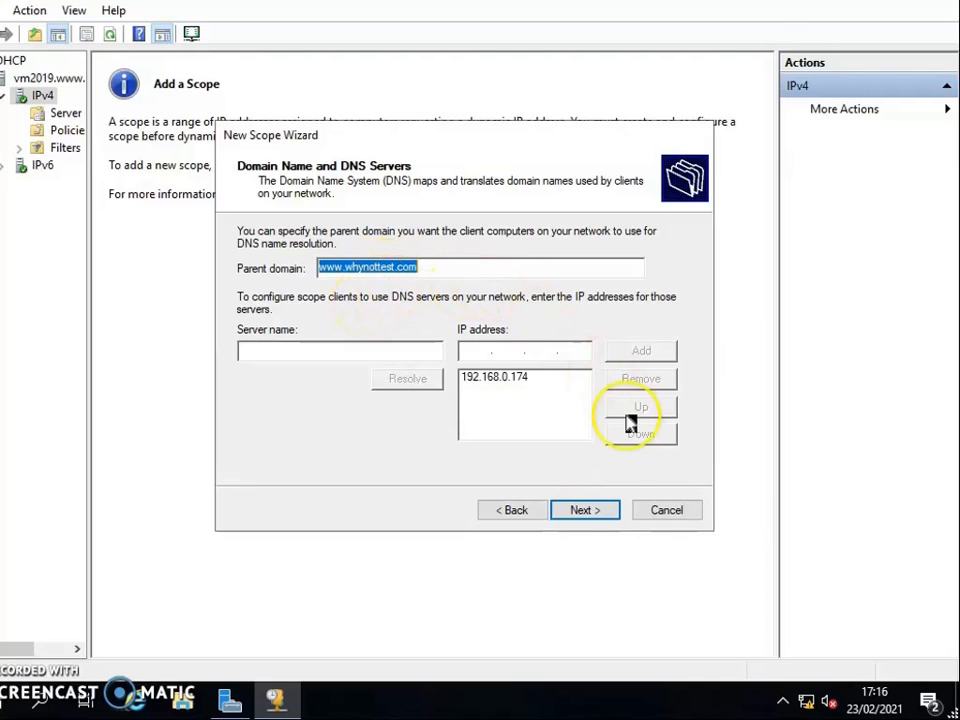
pyautogui.click(593, 510)
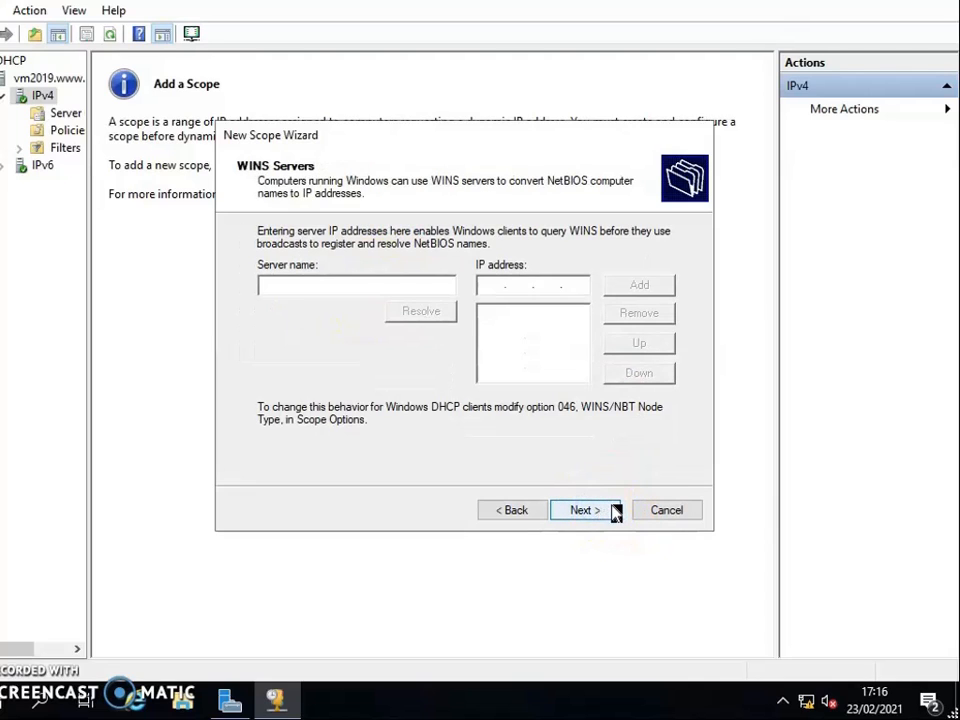
pyautogui.click(614, 510)
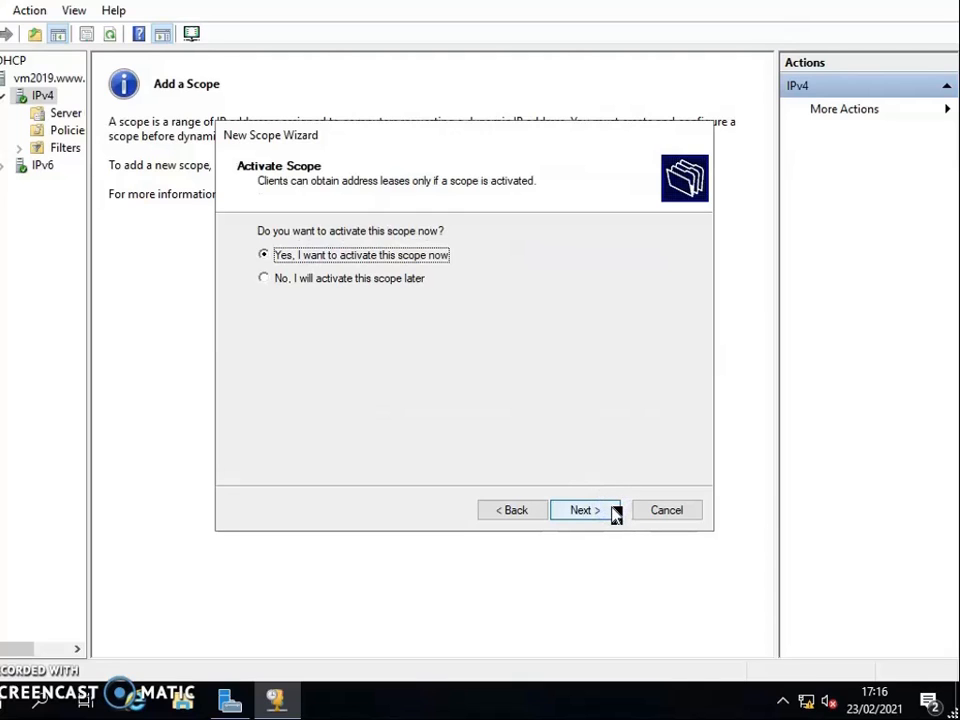
pyautogui.click(613, 511)
pyautogui.click(594, 514)
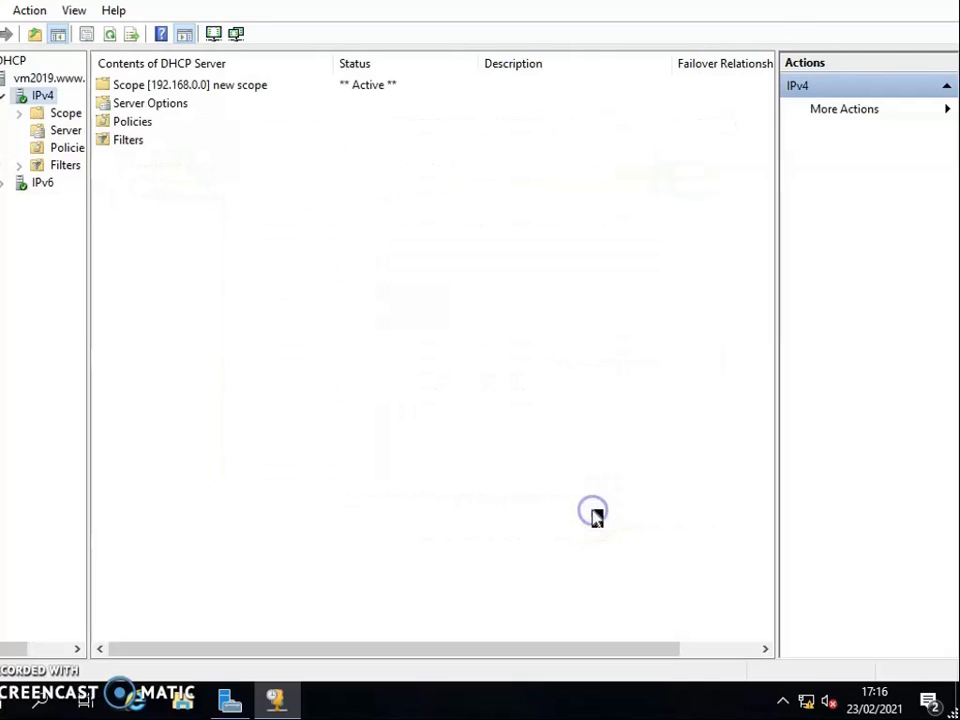